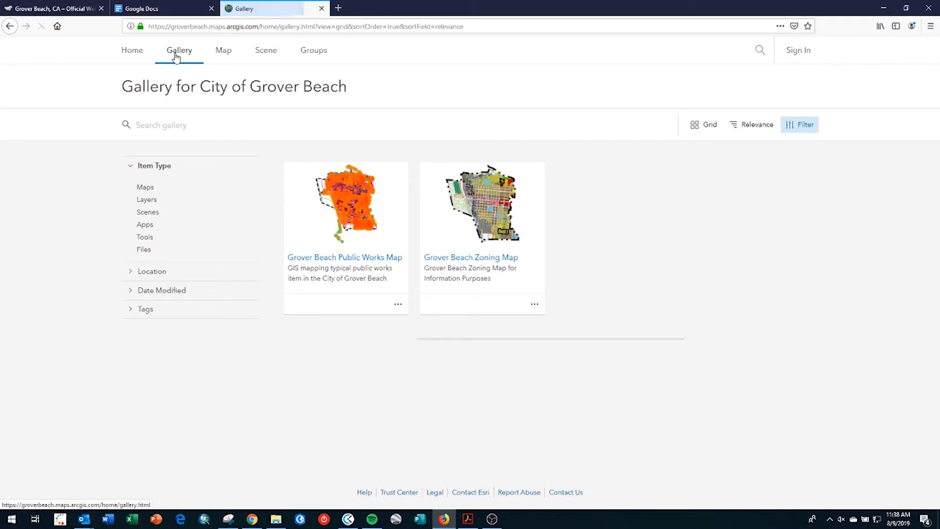
- Open the Grover Beach Zoning Map from its gallery thumbnail in Map Viewer
mouse_move(489, 203)
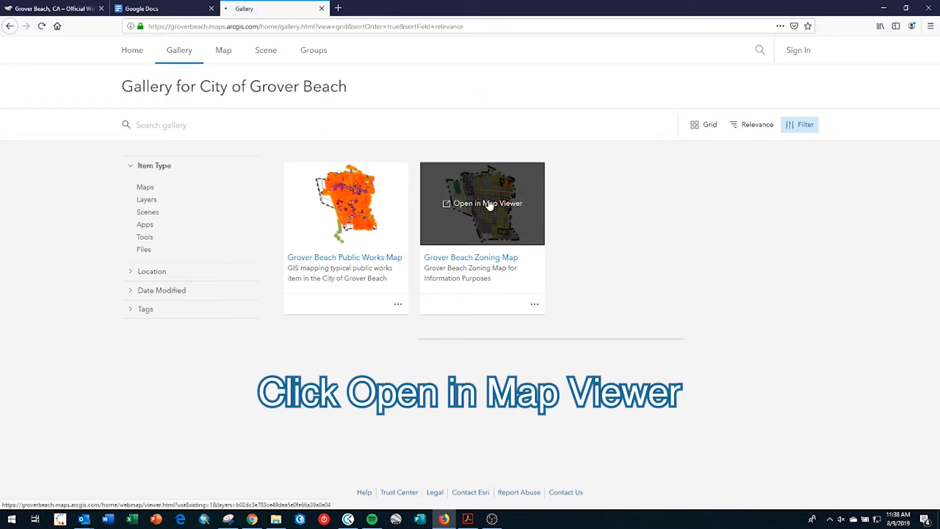
click(489, 204)
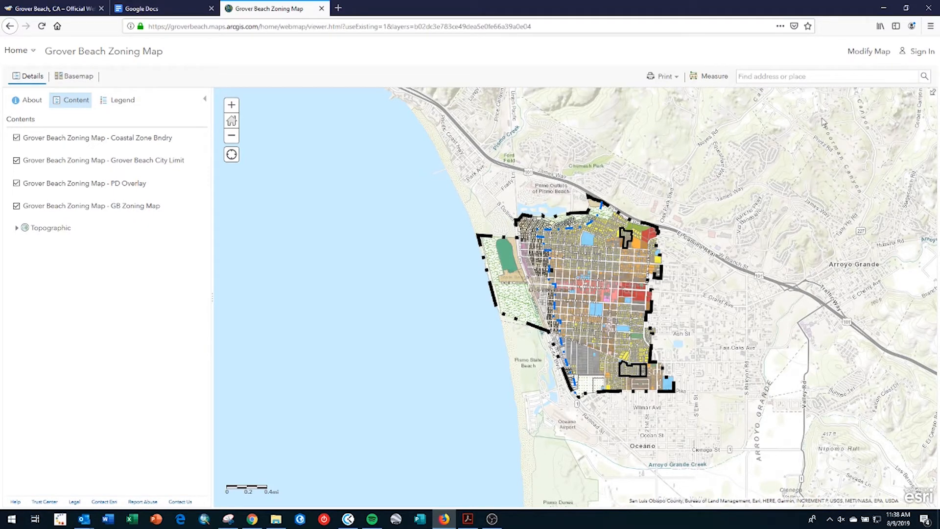
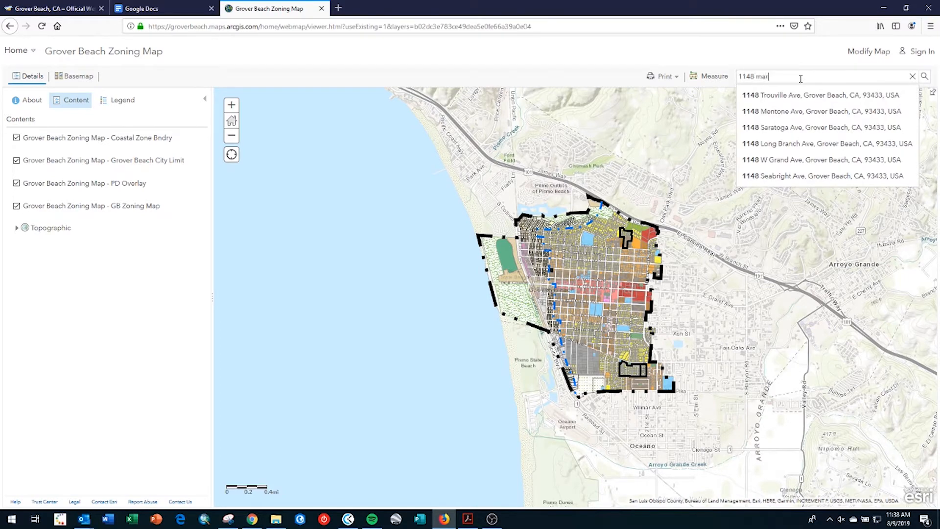
- Search the property's address, zoom to it, and review the parcel's zoning and APN details
click(798, 95)
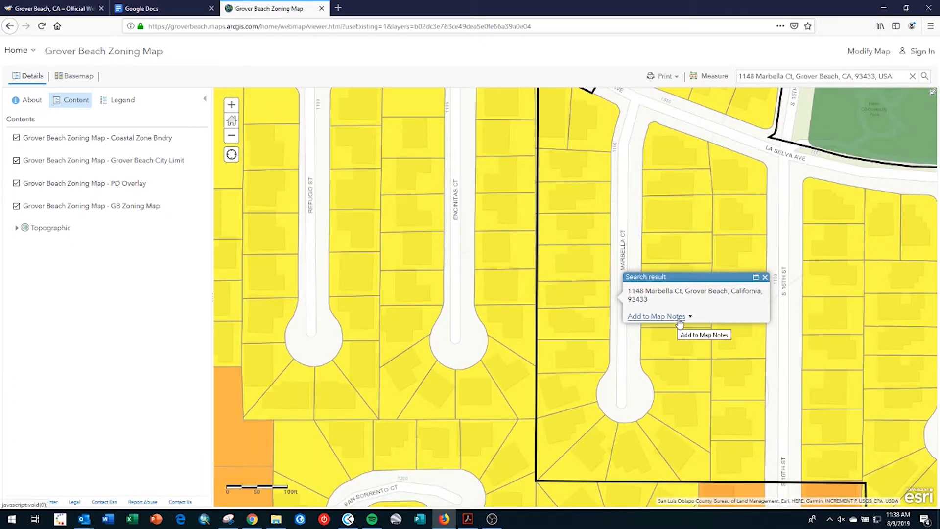
click(576, 300)
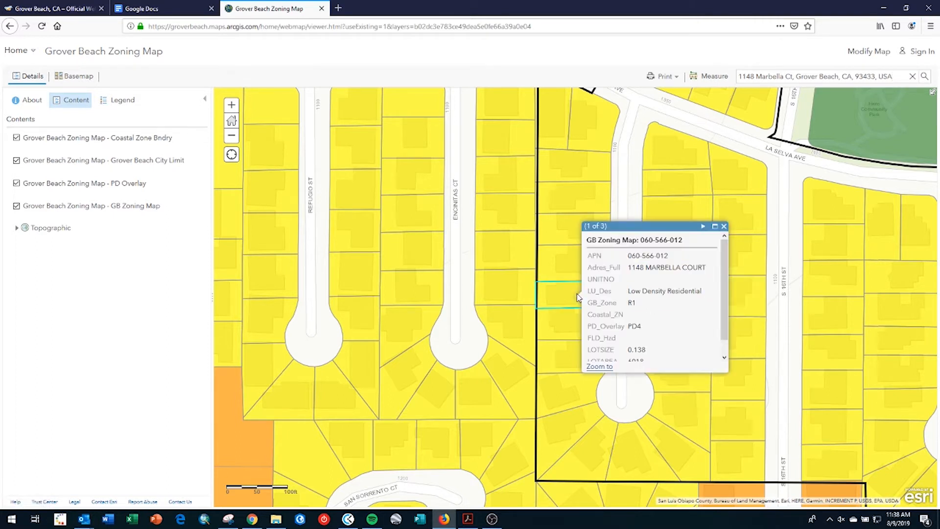
mouse_move(725, 293)
mouse_down()
mouse_move(735, 326)
mouse_move(729, 285)
mouse_up()
drag(669, 255, 627, 265)
scroll(726, 336, down, 1)
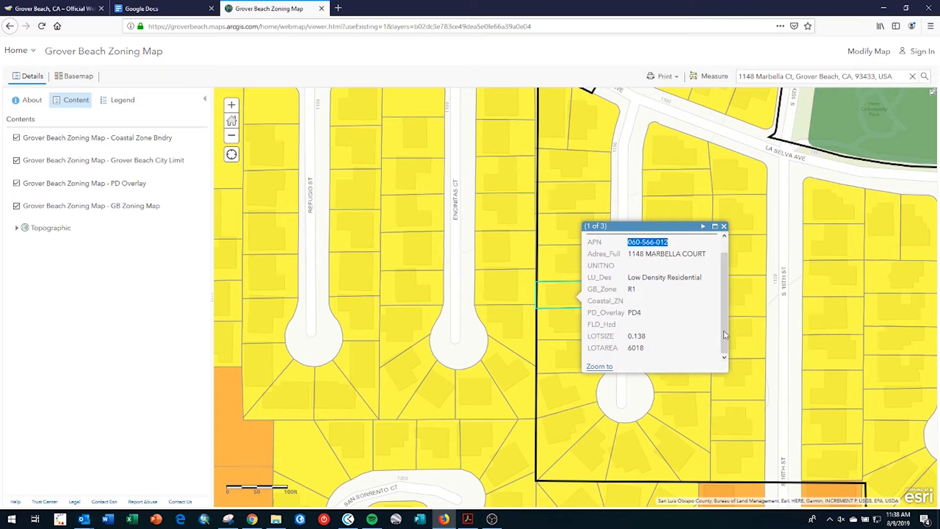
click(724, 226)
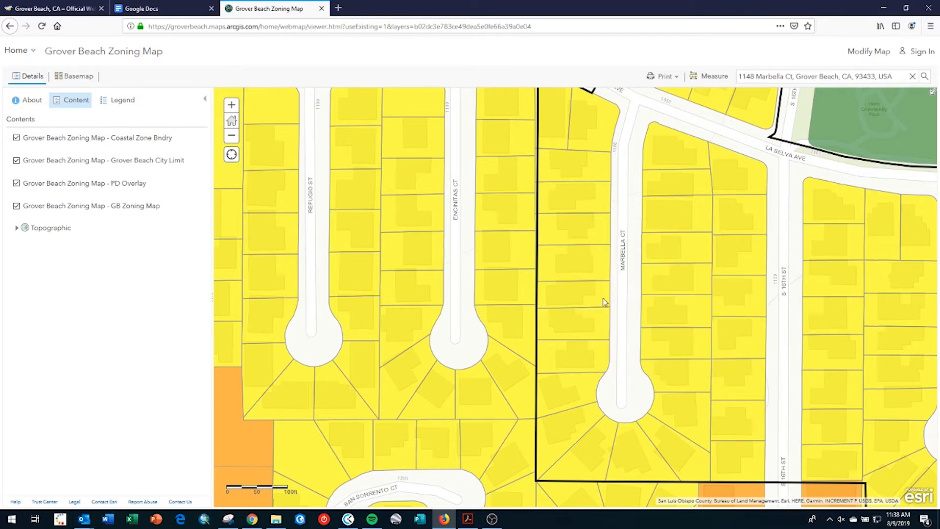
click(604, 300)
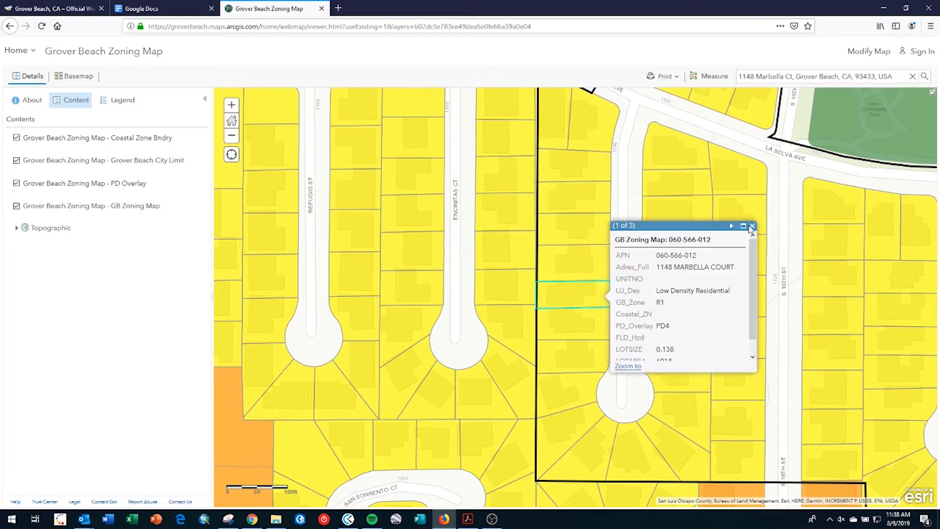
scroll(695, 246, down, 1)
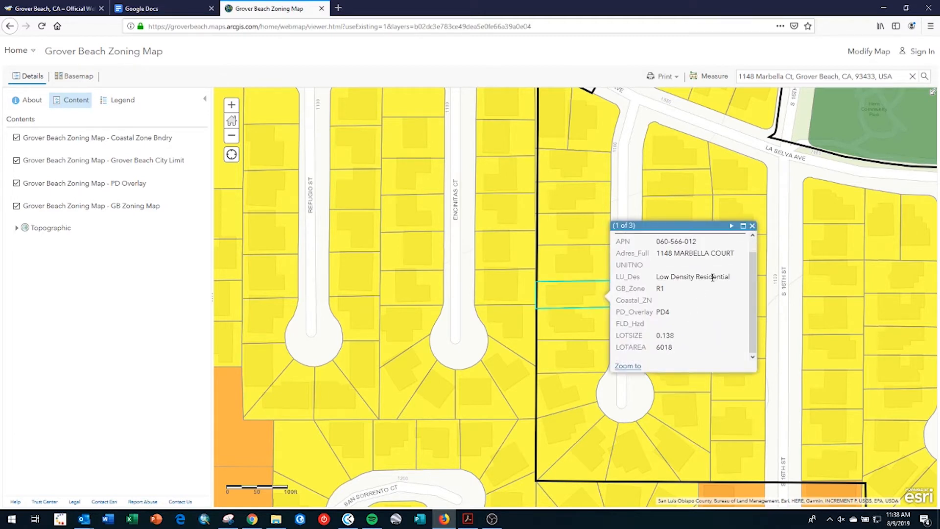
click(753, 226)
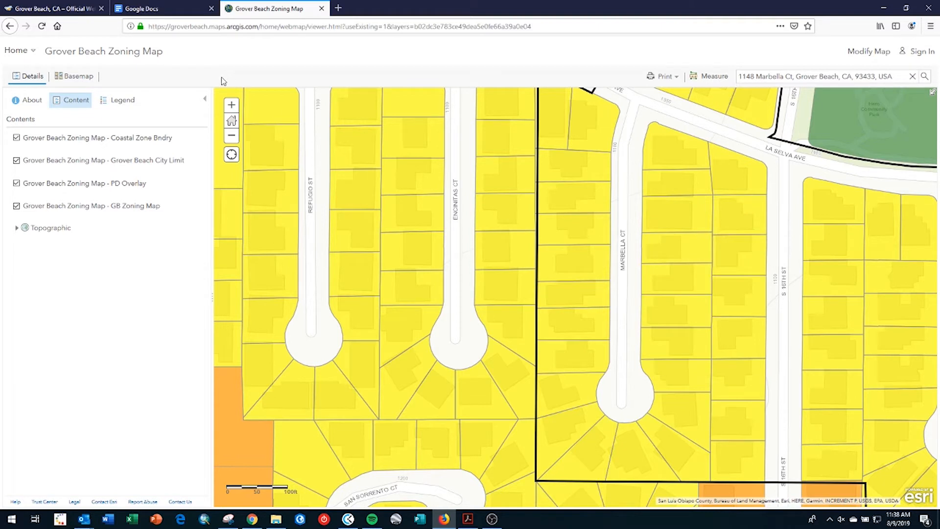
click(81, 79)
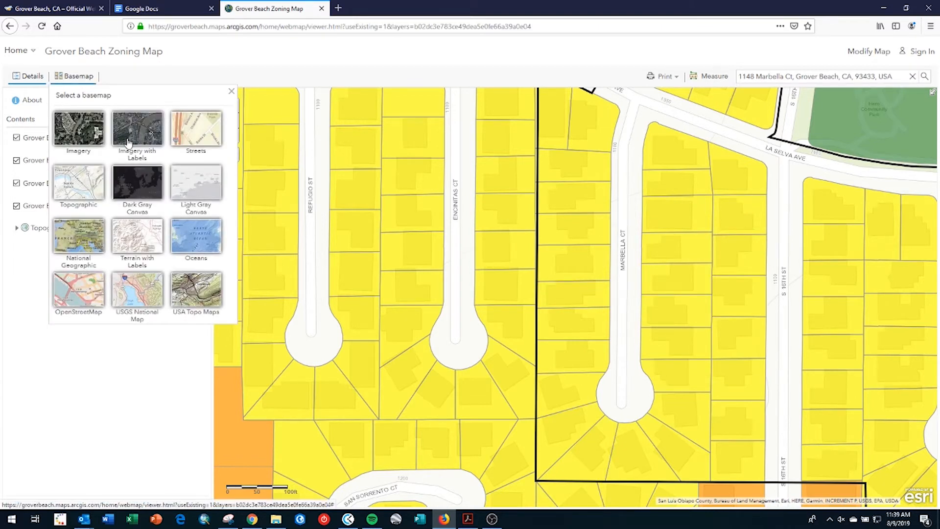
- Switch the basemap to Imagery and zoom in centred on the house
click(98, 140)
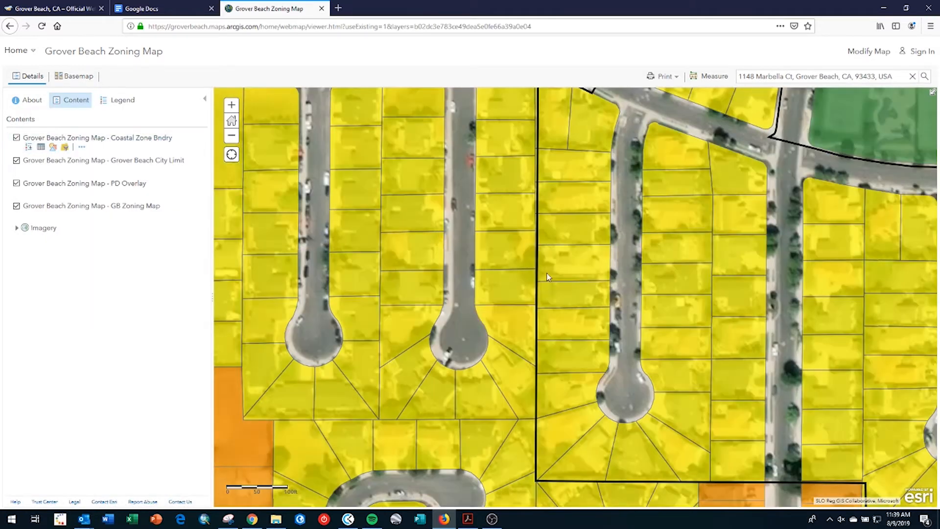
click(583, 293)
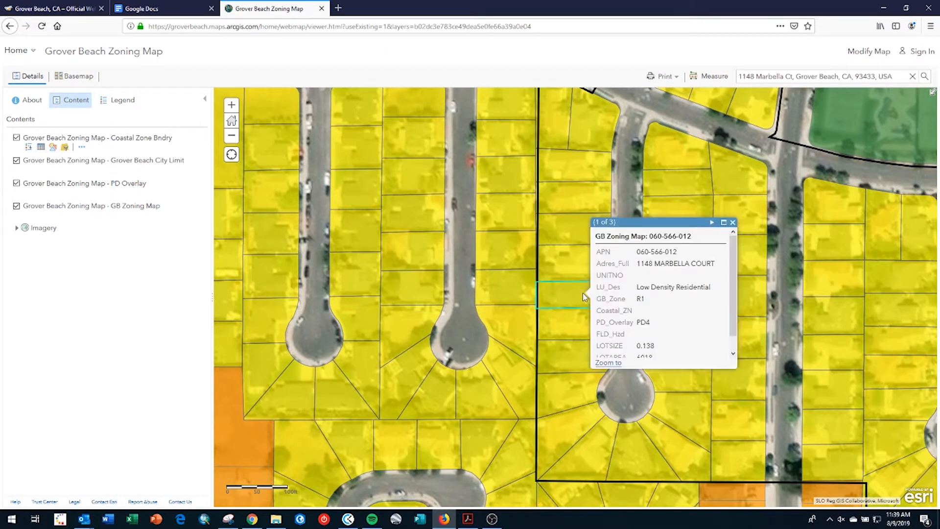
click(733, 222)
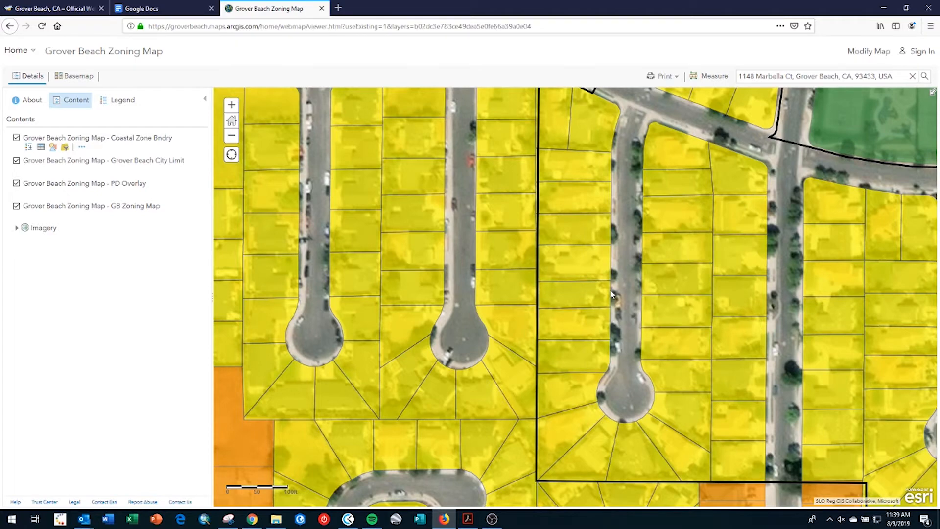
scroll(611, 294, up, 1)
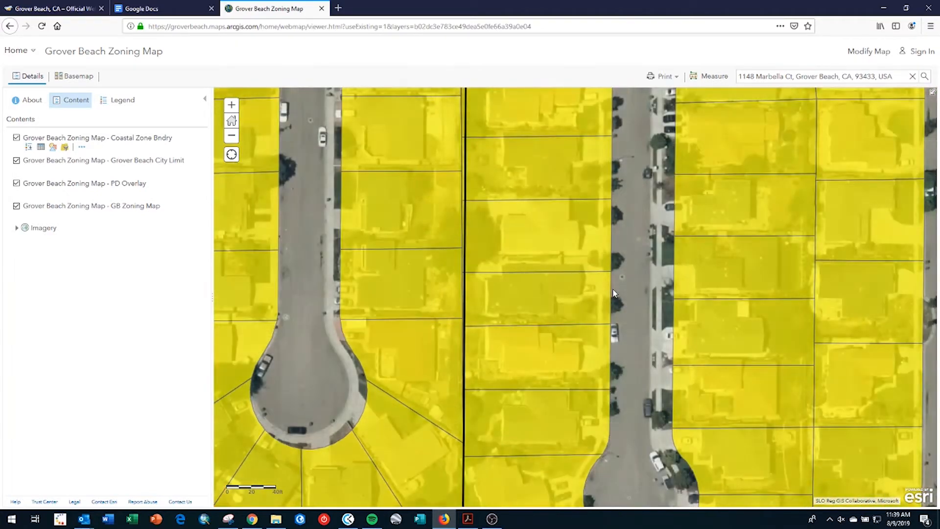
scroll(606, 292, up, 1)
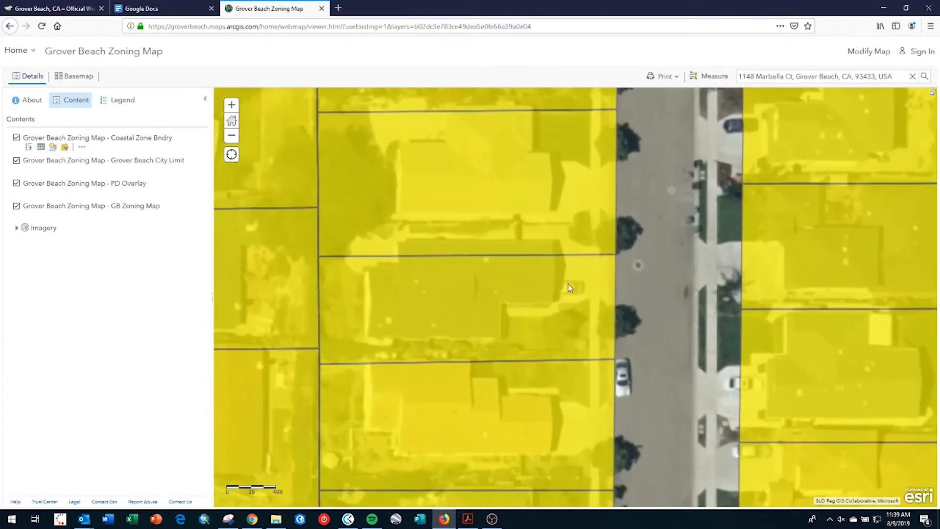
drag(544, 277, 603, 283)
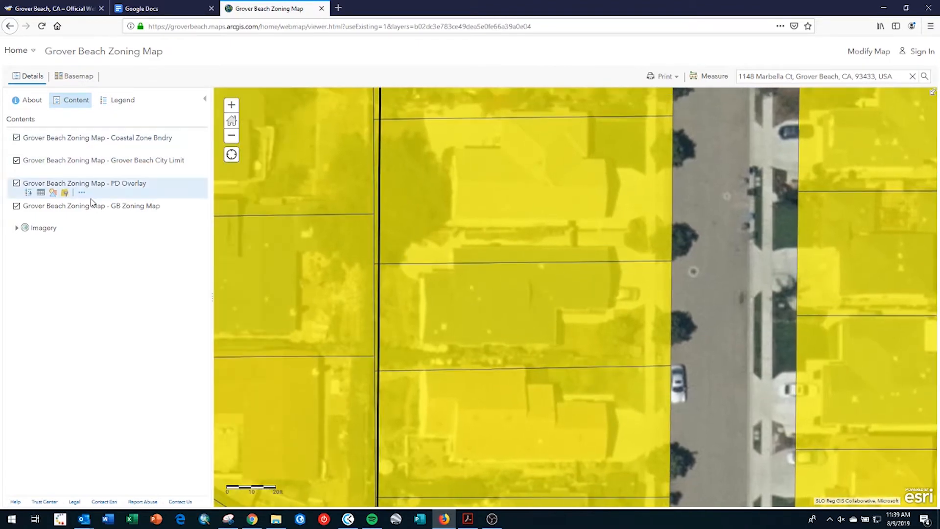
- Hide the GB Zoning Map layer and change the basemap to Imagery with Labels
click(16, 208)
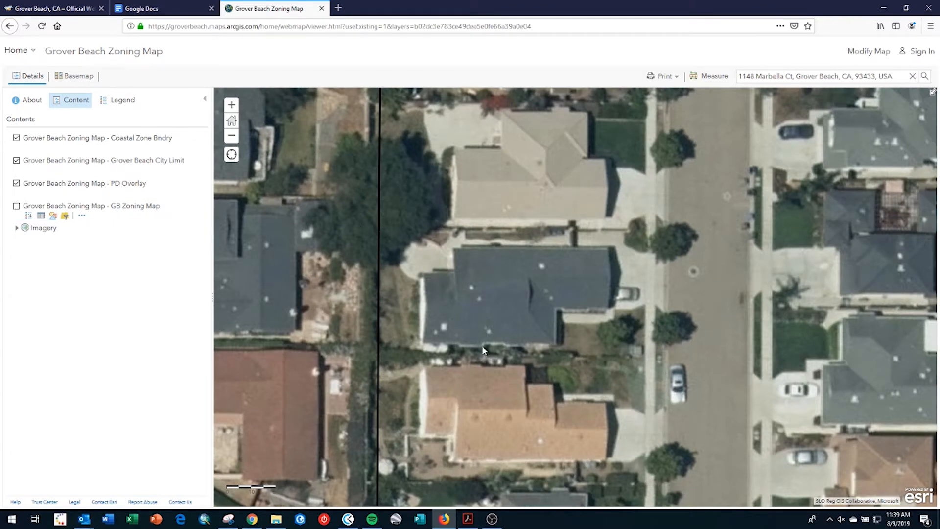
click(81, 77)
click(139, 131)
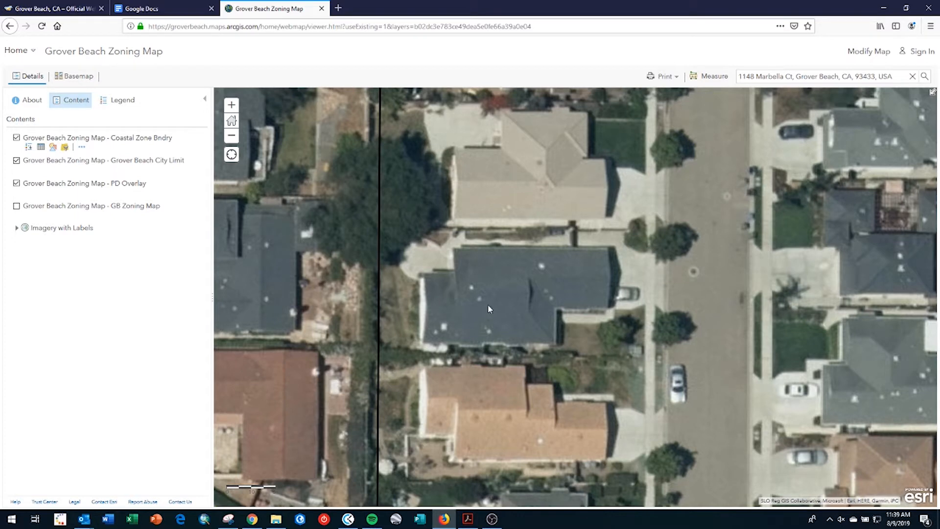
- Generate a Map-only print page of the current aerial view
click(661, 77)
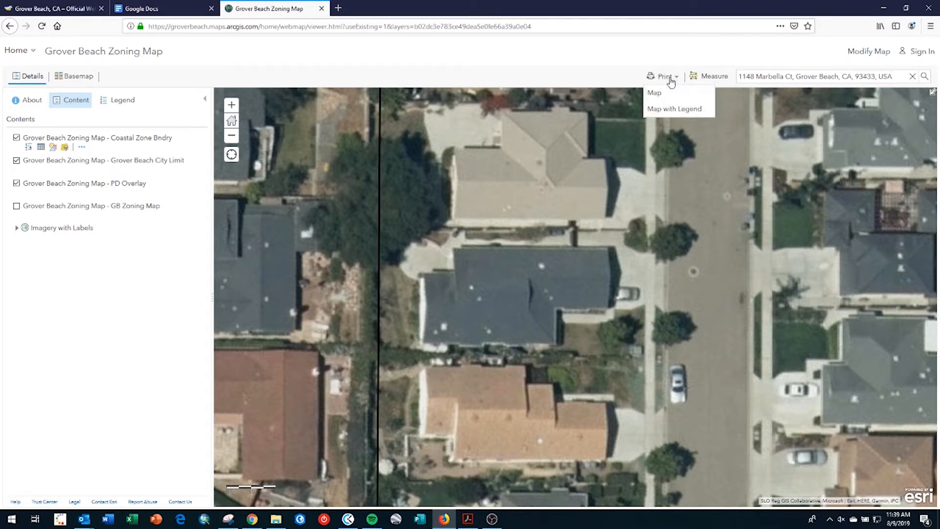
click(665, 94)
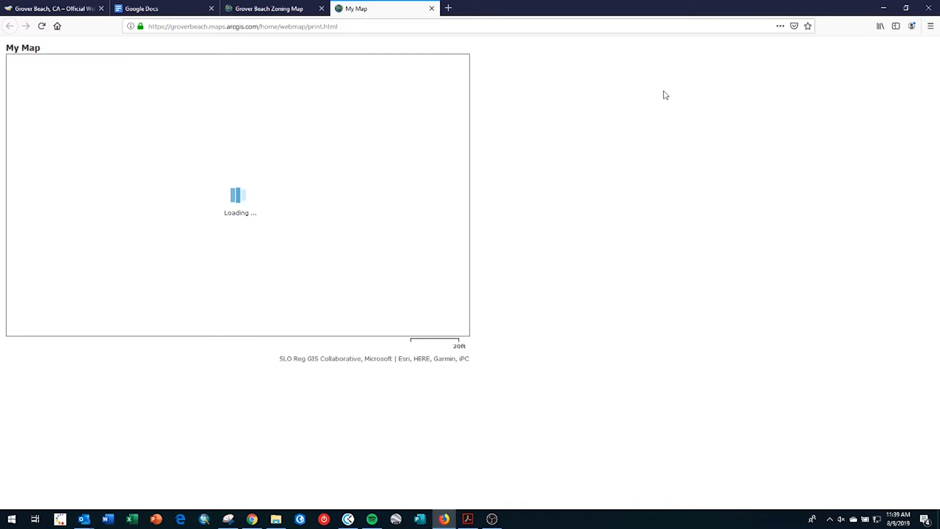
mouse_move(228, 523)
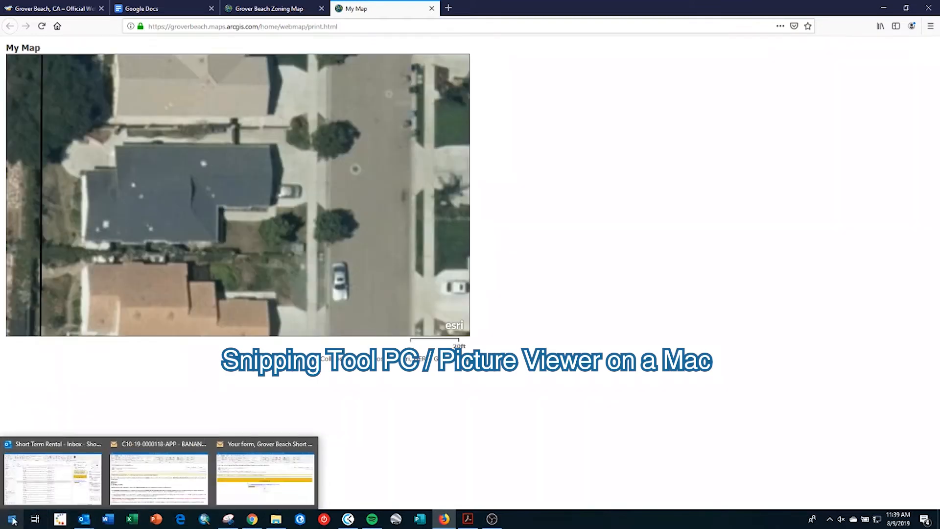
click(12, 518)
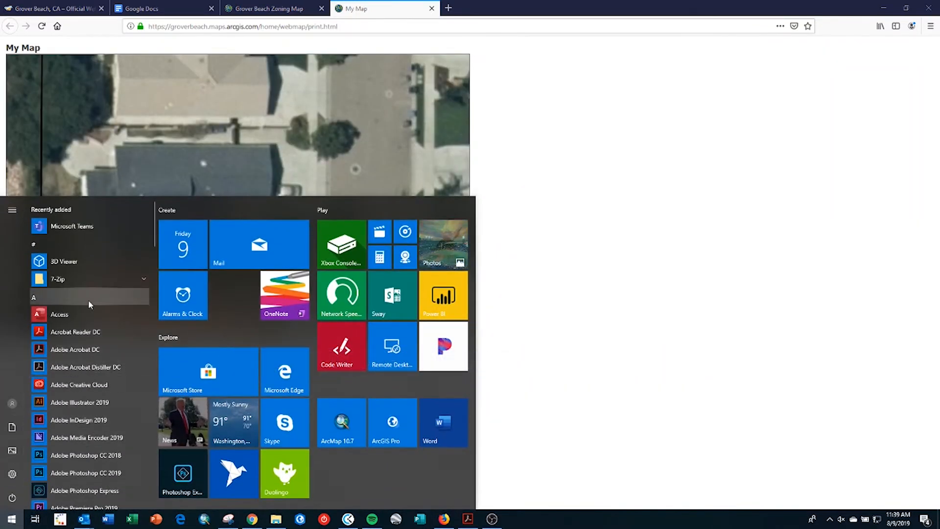
- Launch Snipping Tool from Windows Accessories and return to the printable map page
scroll(88, 299, down, 1)
scroll(88, 299, up, 1)
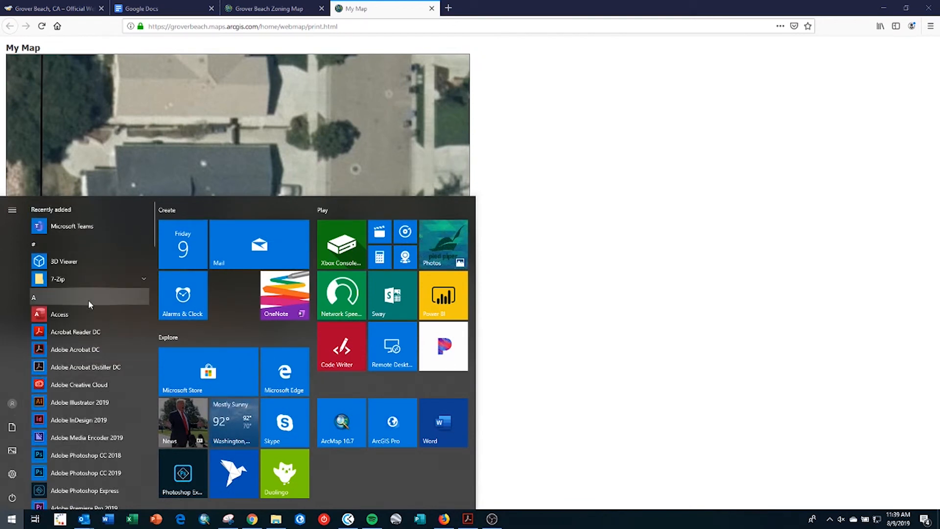
scroll(88, 300, down, 3)
scroll(89, 300, down, 3)
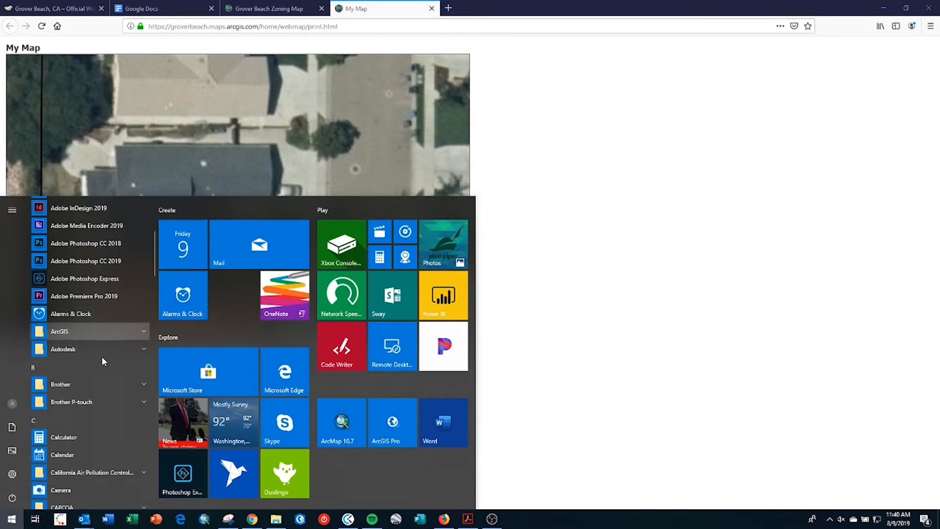
scroll(102, 361, down, 6)
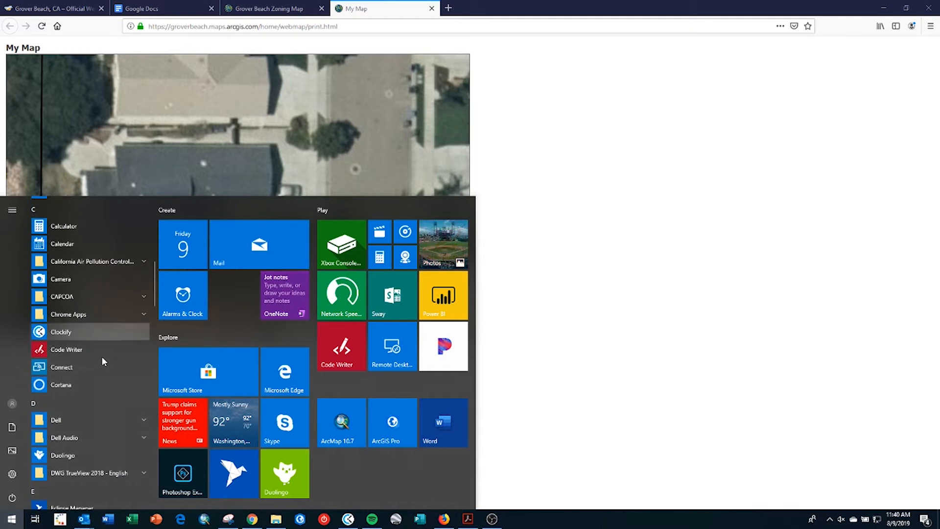
scroll(102, 362, down, 12)
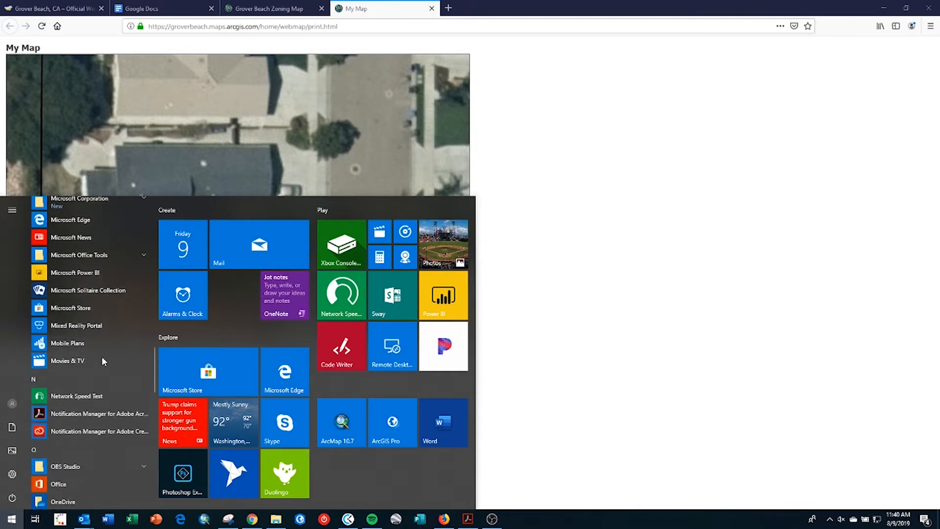
scroll(102, 358, down, 10)
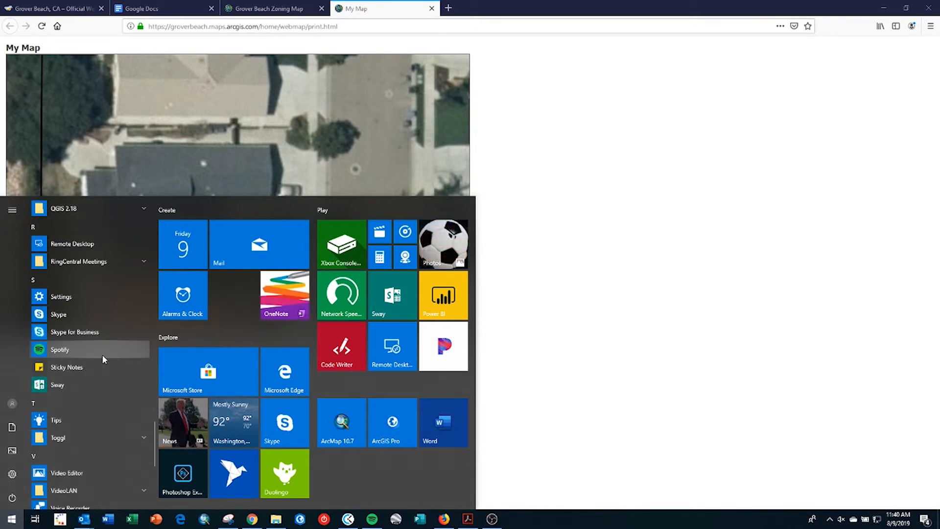
scroll(102, 355, down, 3)
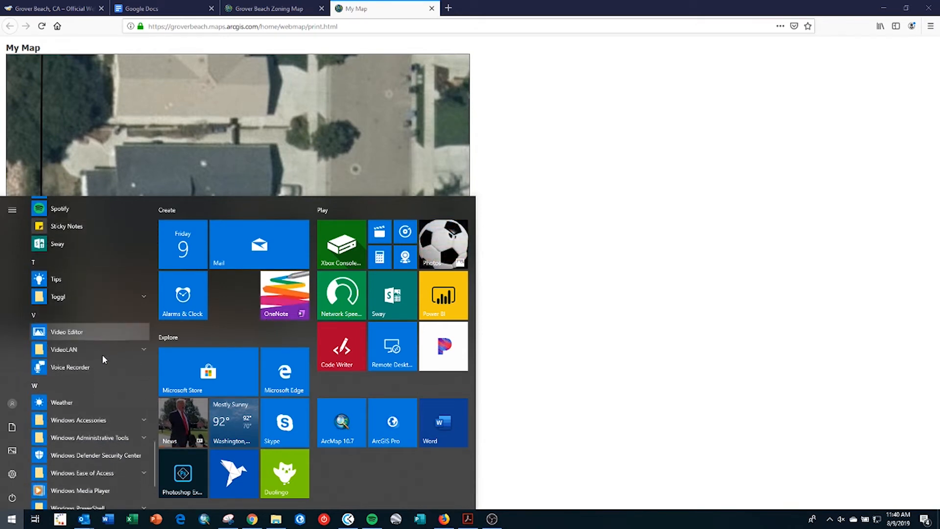
click(117, 415)
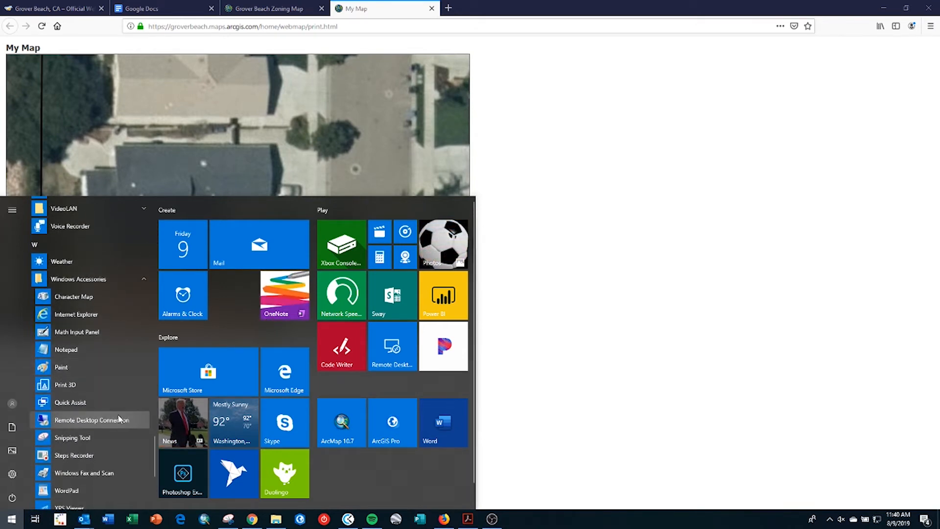
click(95, 437)
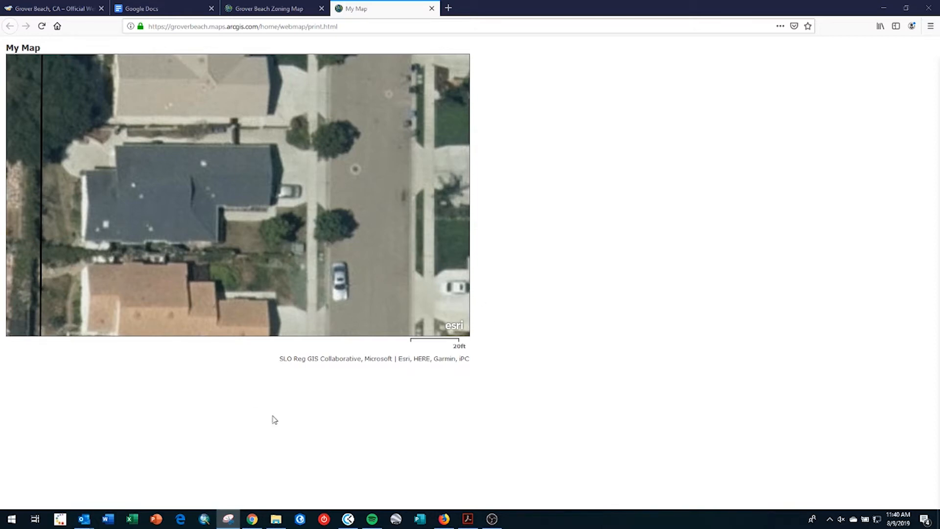
click(229, 518)
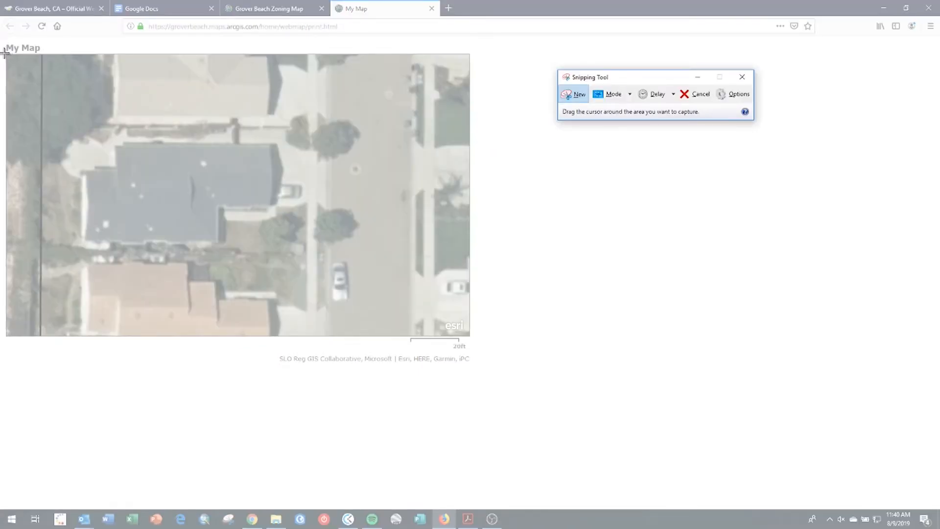
- Snip the aerial map area, then move and minimize the Snipping Tool window
drag(4, 52, 474, 349)
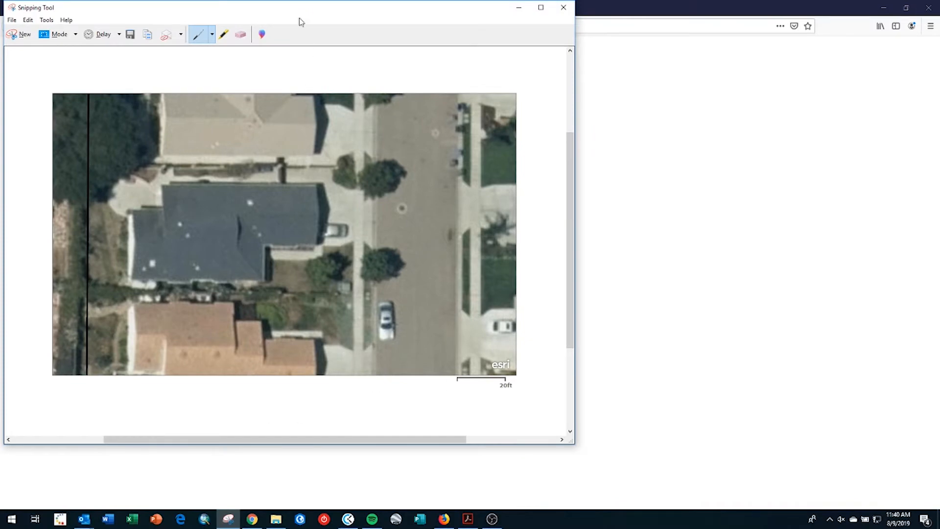
drag(295, 9, 496, 38)
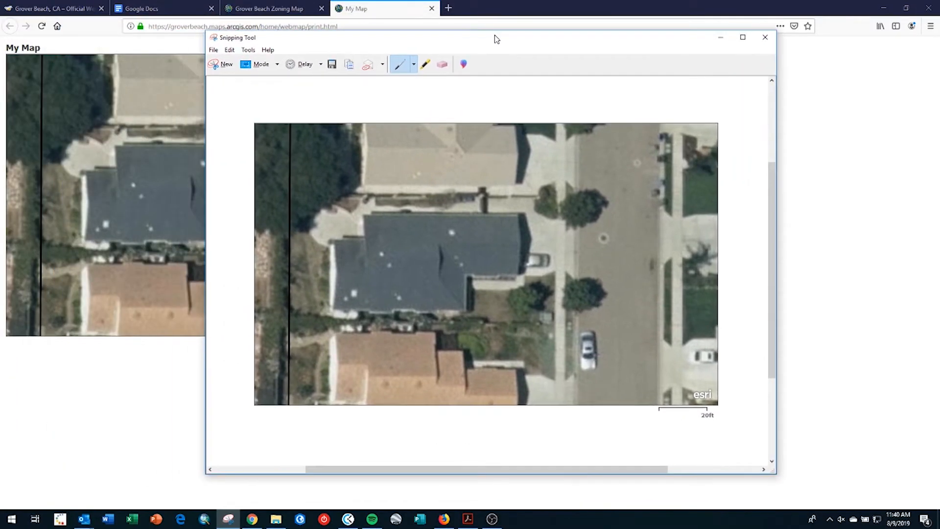
click(720, 38)
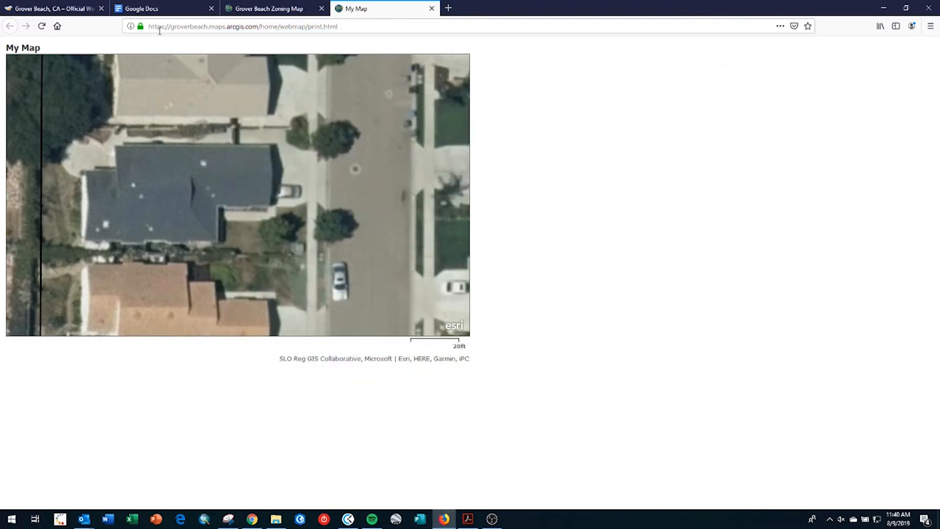
click(151, 9)
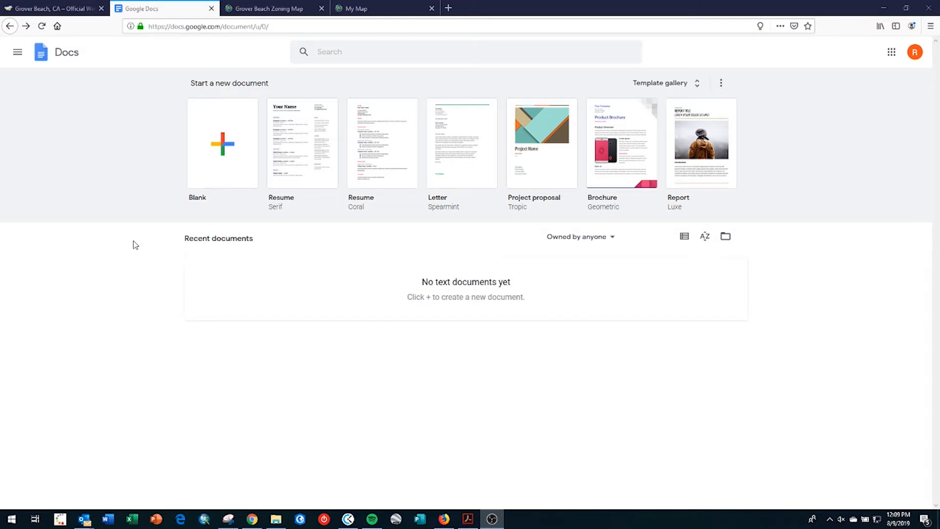
- Create a blank document and rename it to the street address plus '-Site Plan'
click(217, 150)
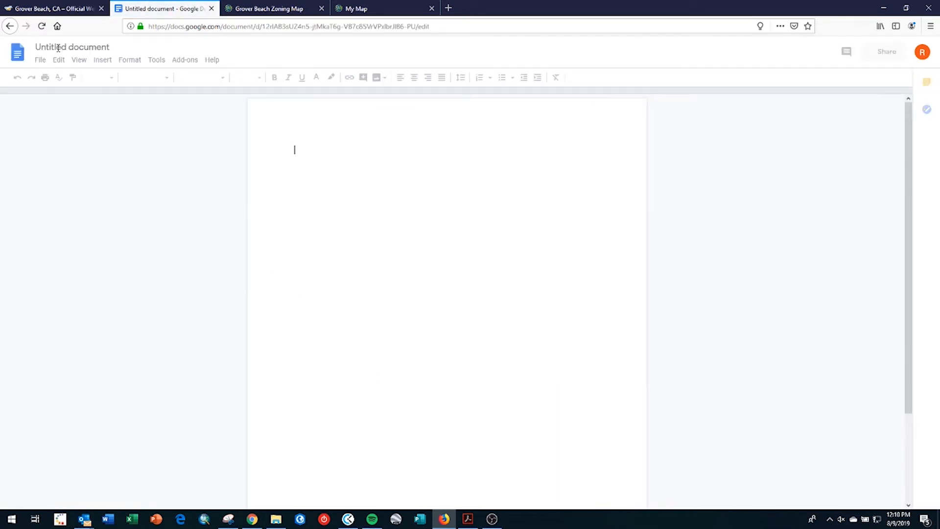
click(58, 47)
double_click(59, 47)
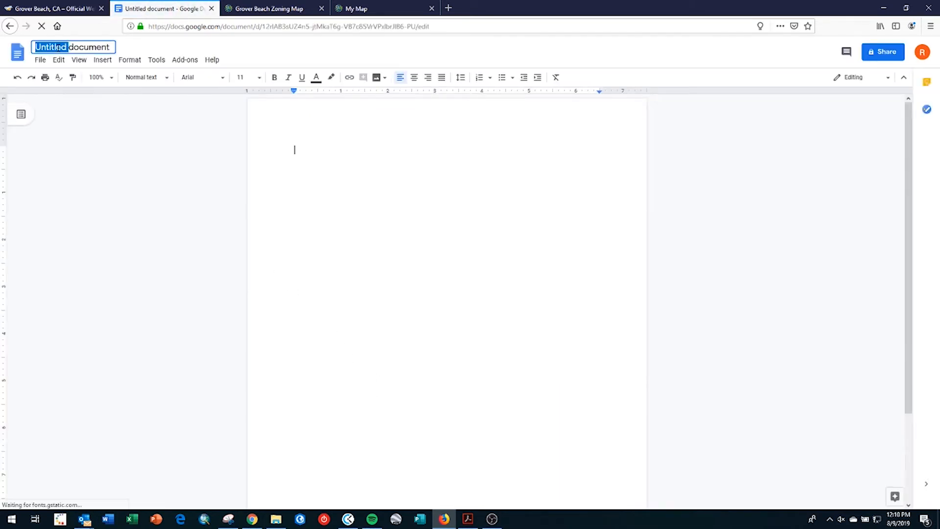
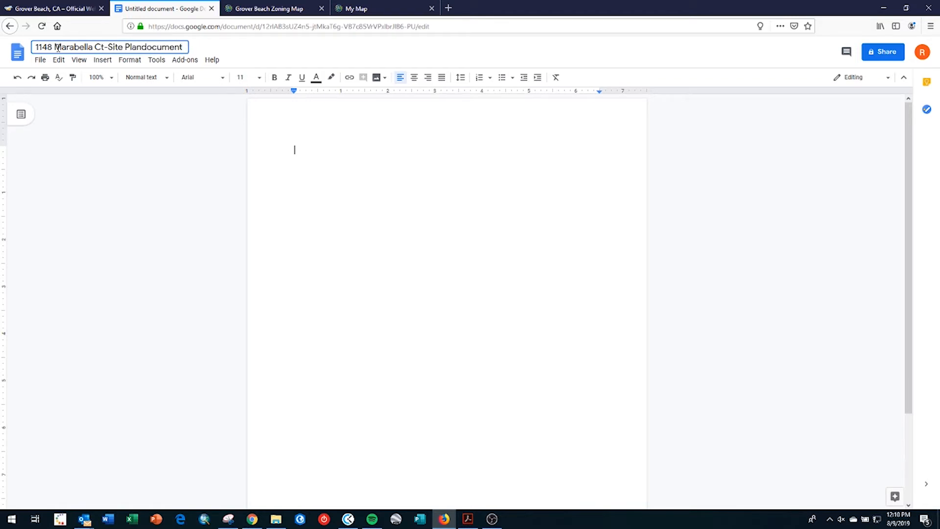
key(Delete)
key(Delete)
key(Delete)
key(Delete)
key(Delete)
key(Delete)
key(Delete)
key(Delete)
key(Return)
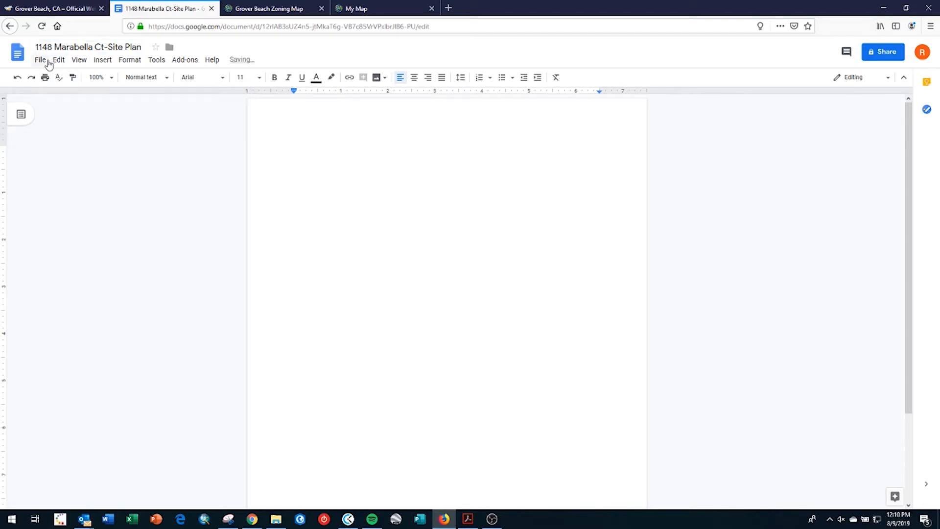
- Set the page orientation to Landscape in Page setup
click(41, 59)
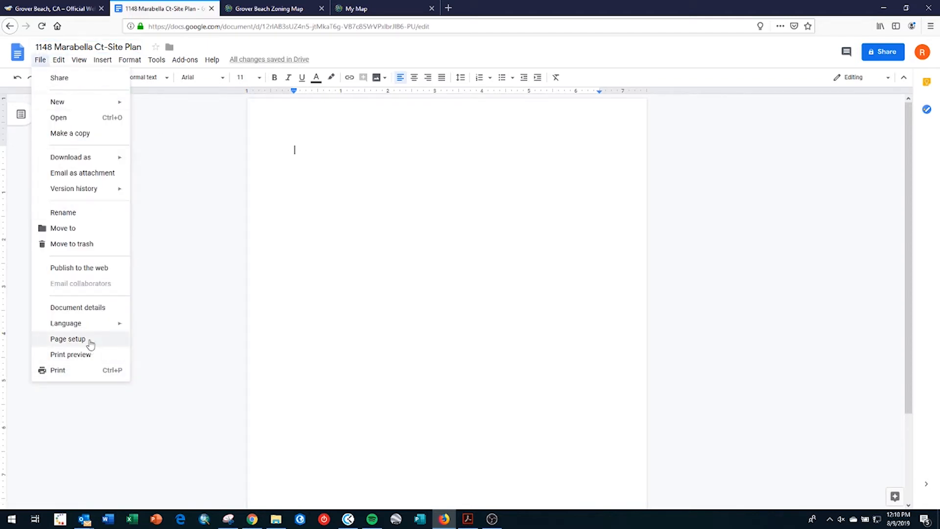
click(69, 339)
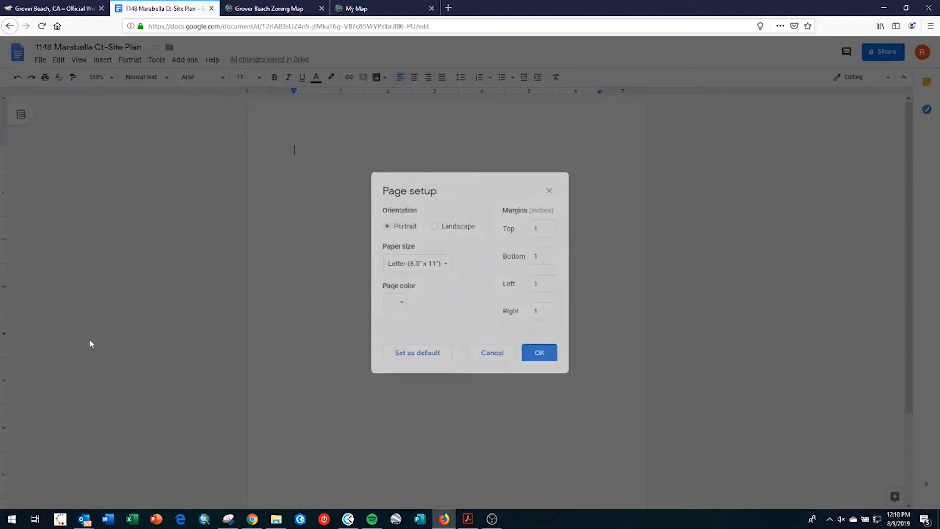
click(450, 229)
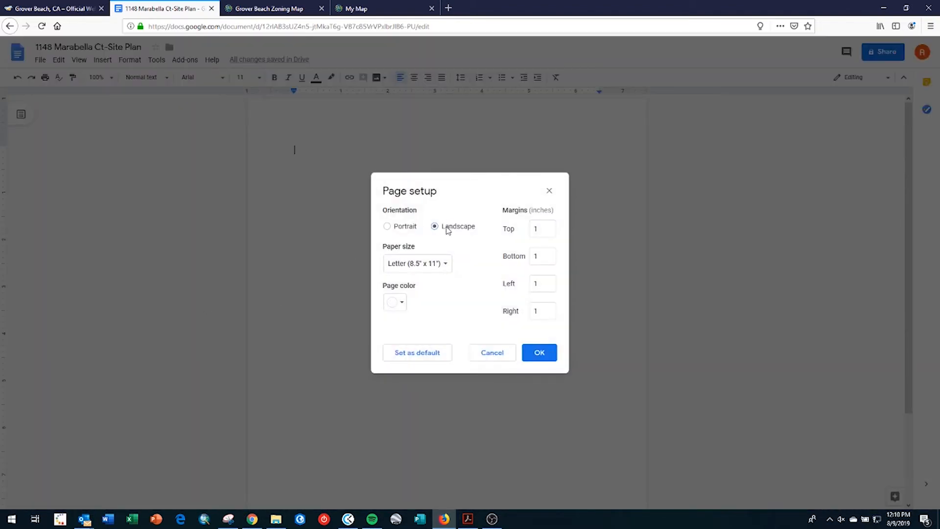
click(534, 356)
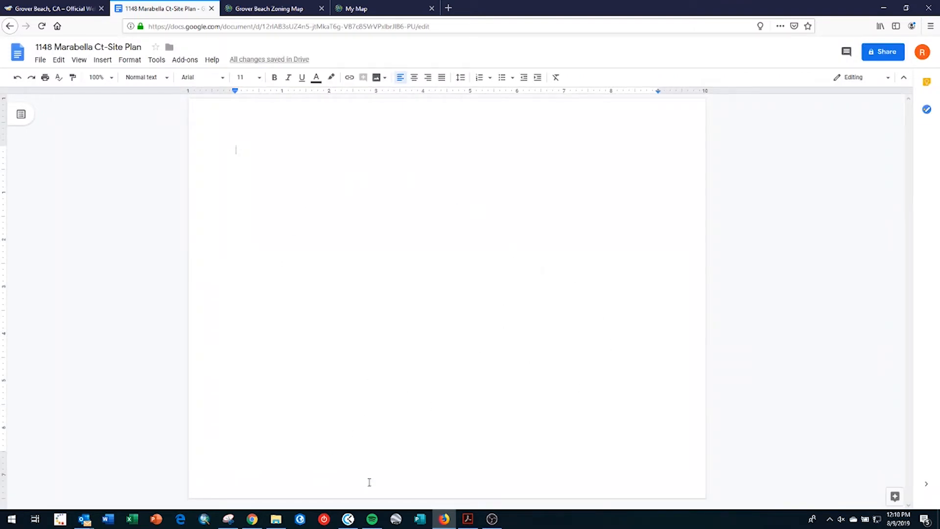
- Copy the captured aerial map image from Snipping Tool and return to the document
click(229, 519)
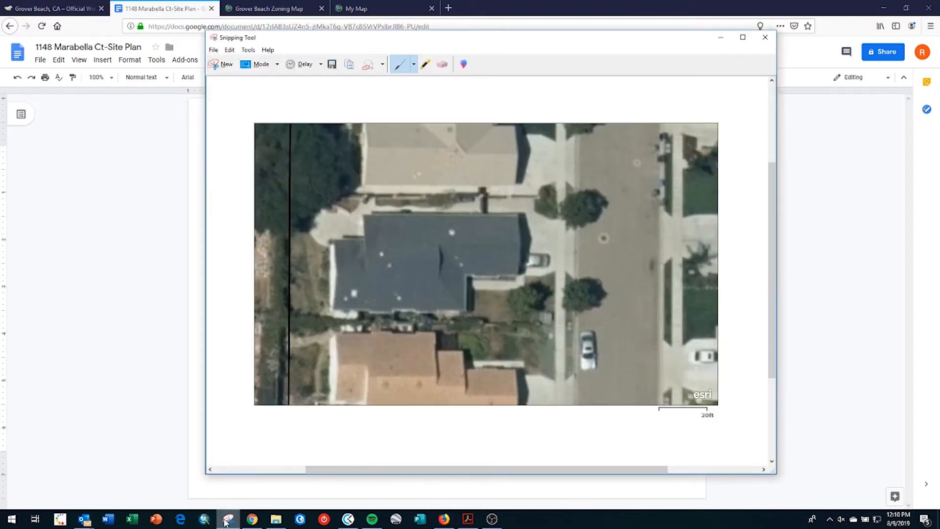
click(230, 49)
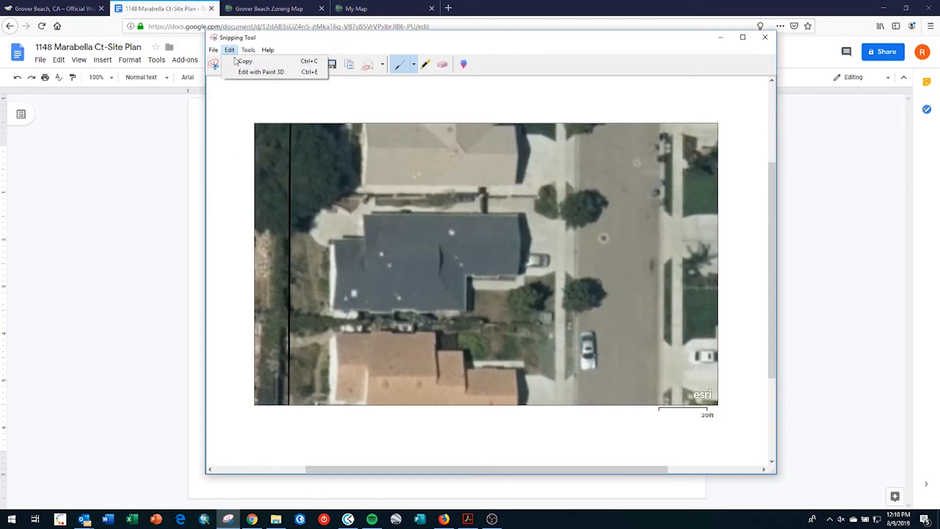
click(238, 61)
click(202, 124)
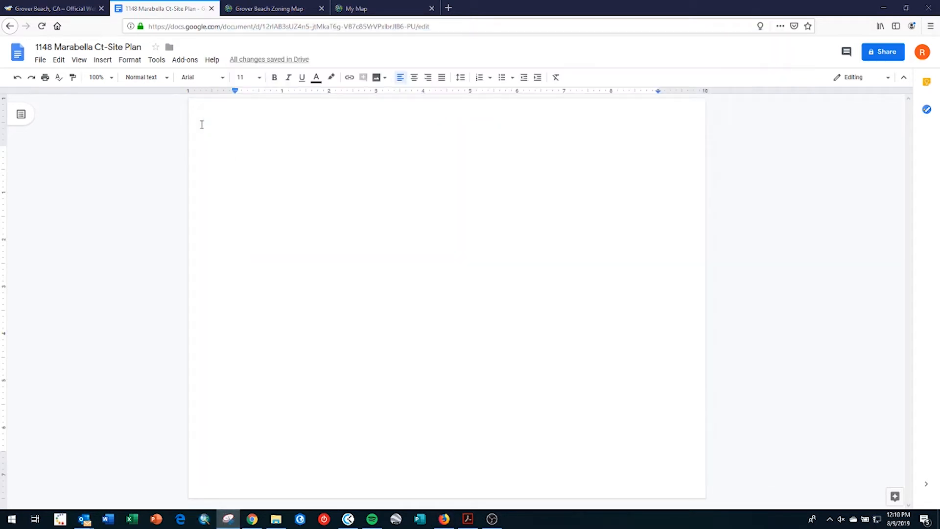
- Insert a new blank drawing via Insert > Drawing > New
click(104, 61)
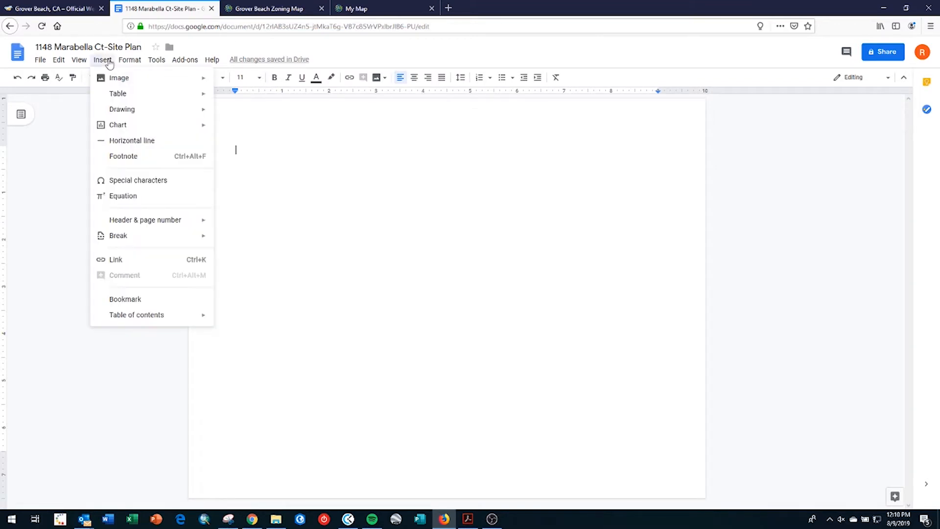
mouse_move(116, 80)
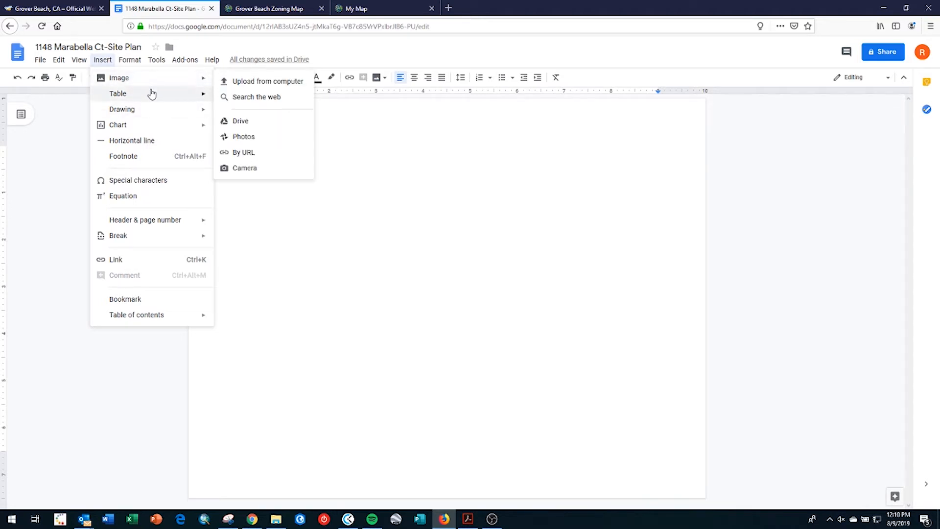
mouse_move(154, 88)
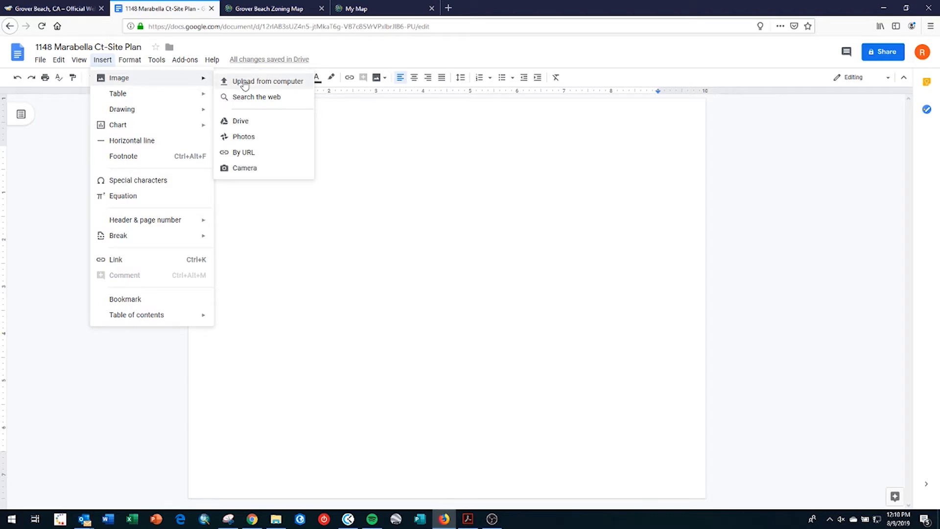
mouse_move(152, 114)
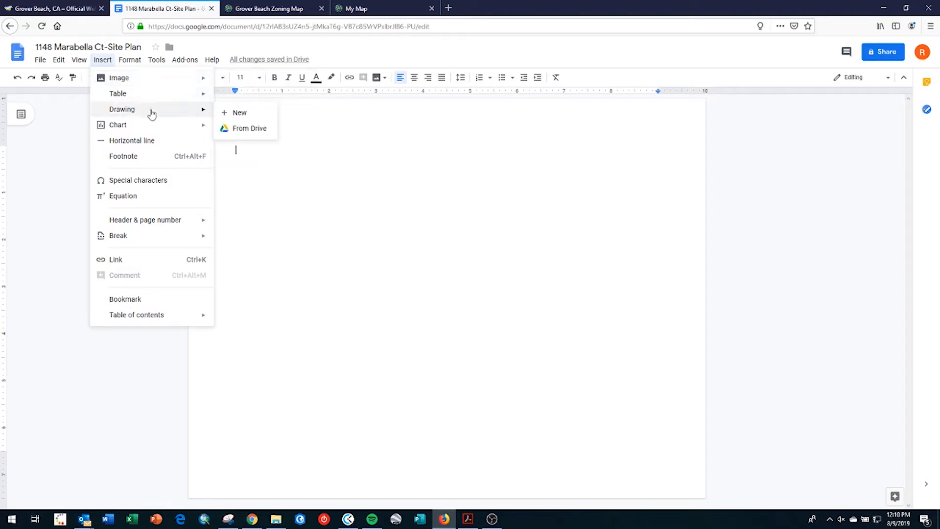
click(244, 118)
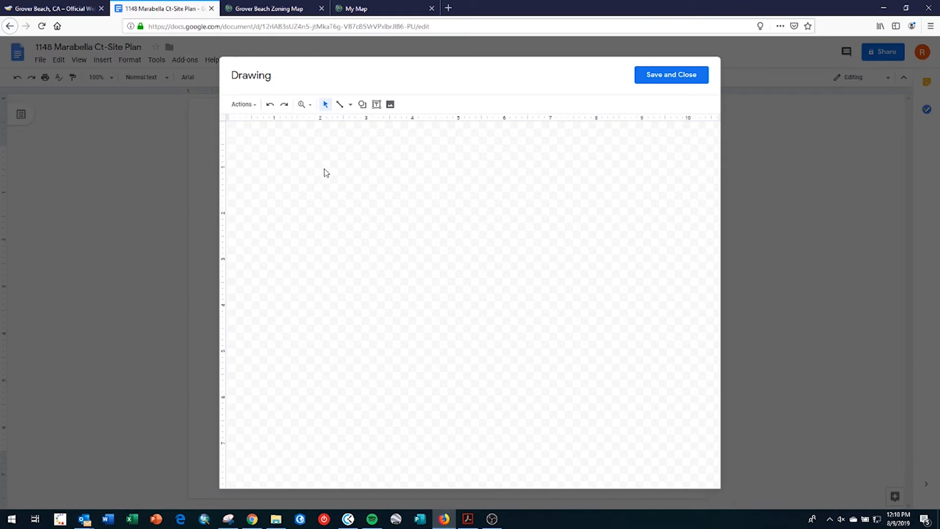
- Paste the aerial map capture onto the drawing canvas with Ctrl+V after dismissing the paste notice
click(250, 105)
click(313, 225)
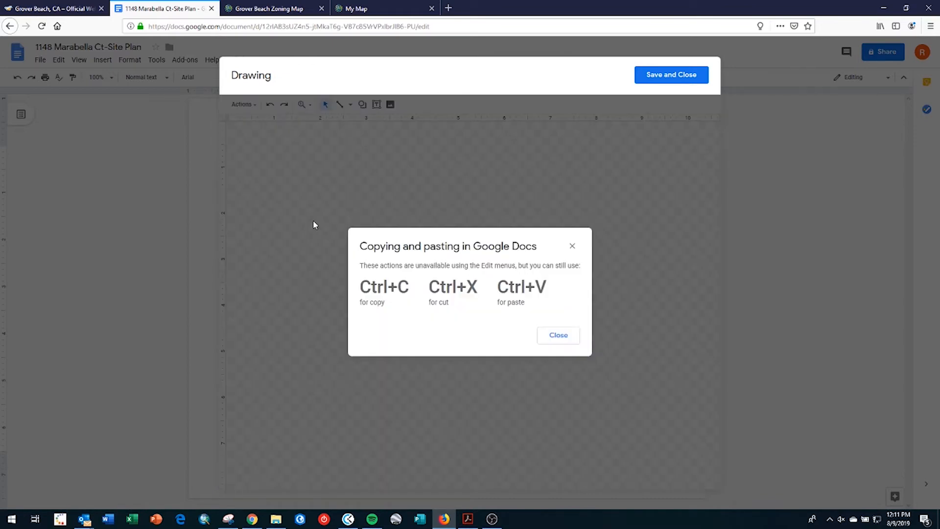
key(ctrl+v)
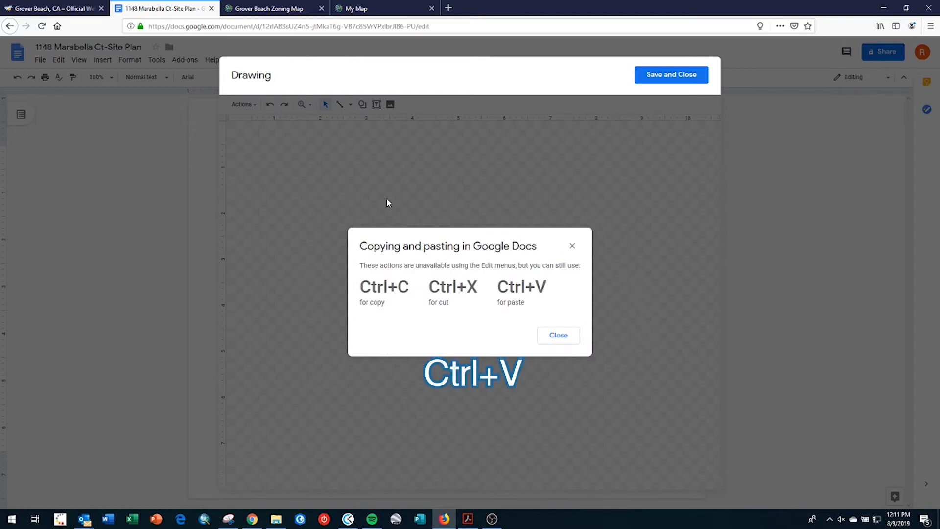
click(561, 334)
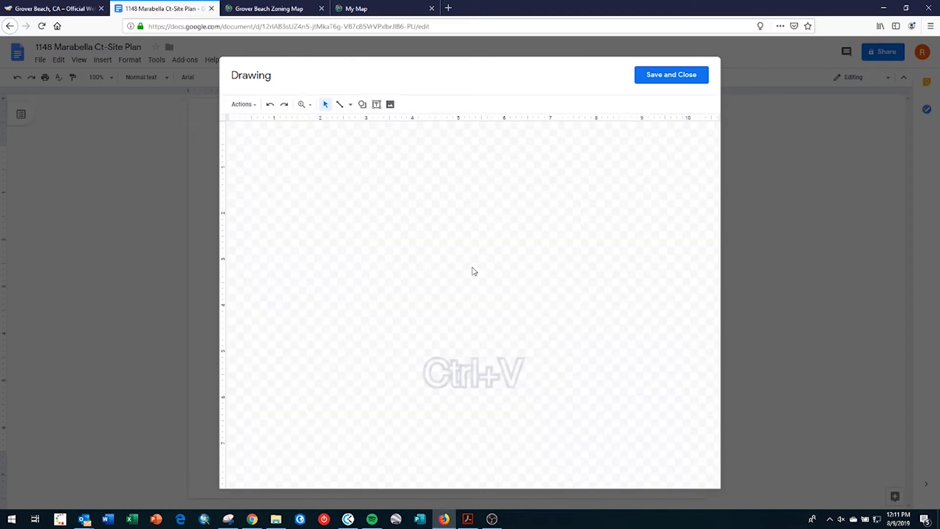
key(ctrl+v)
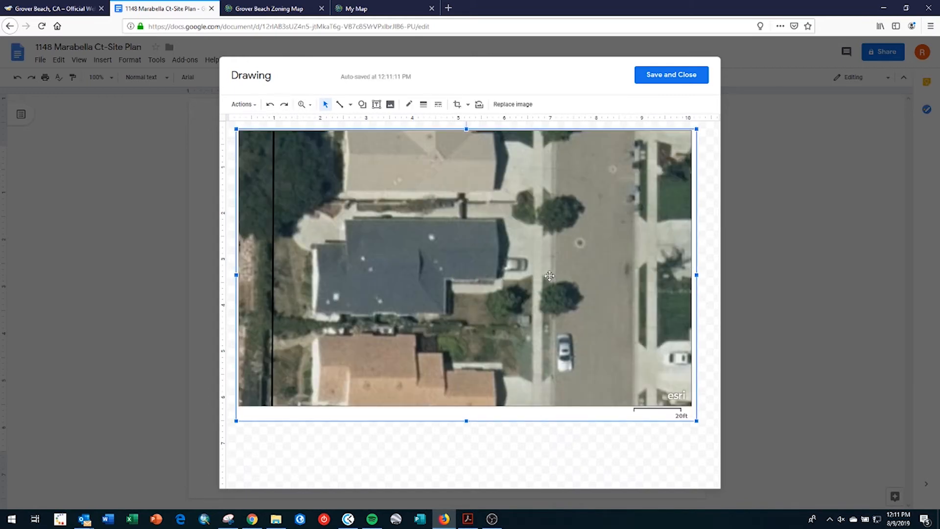
- Trace a closed polyline outline around the property lot
click(350, 105)
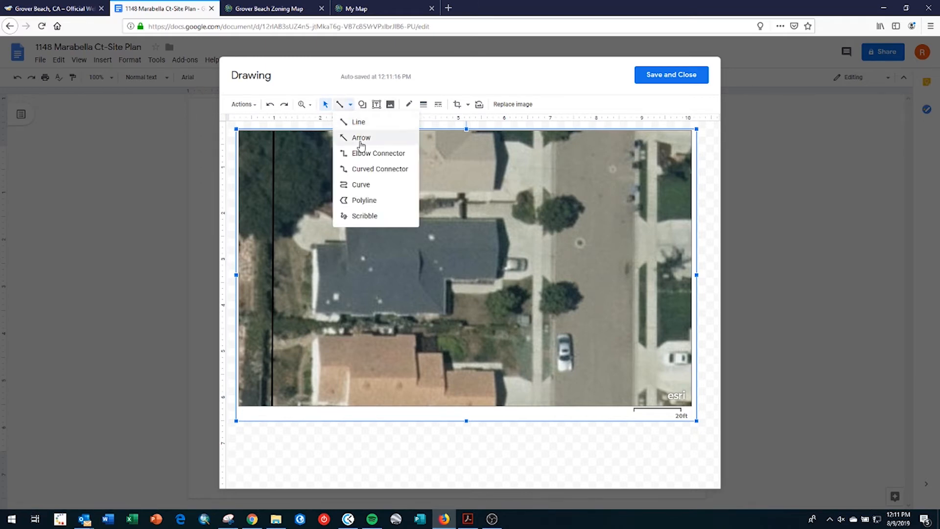
click(368, 200)
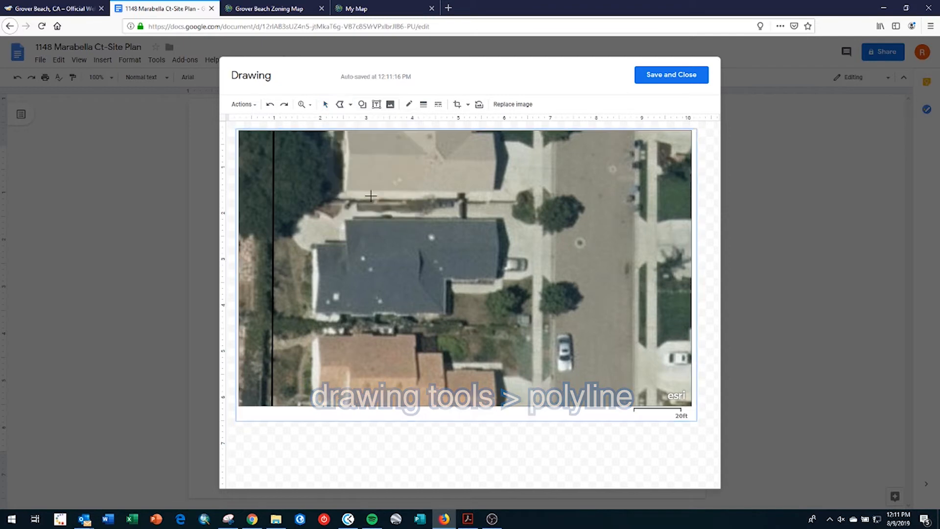
click(540, 203)
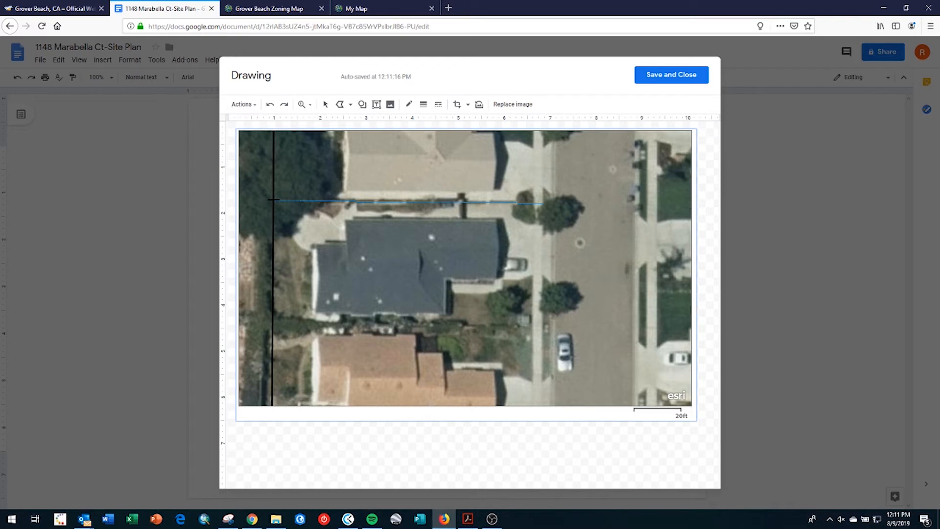
click(271, 323)
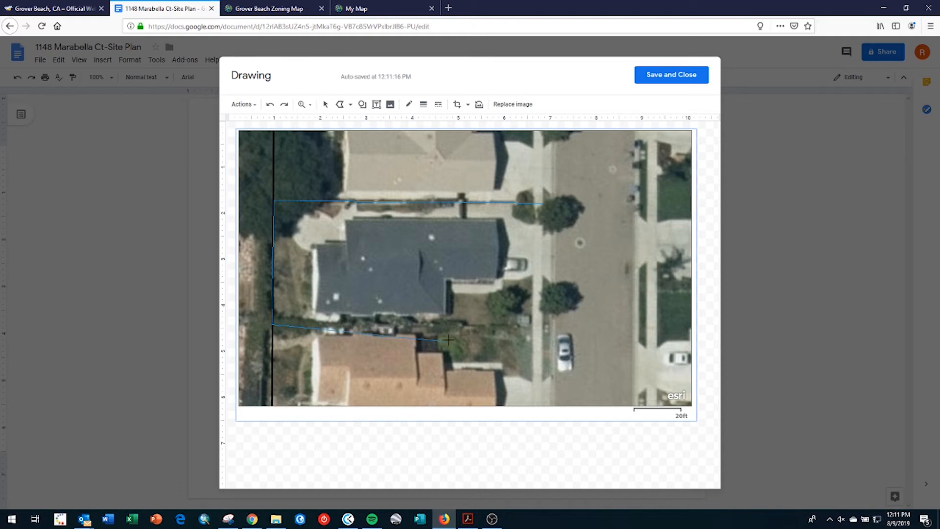
click(545, 323)
click(545, 204)
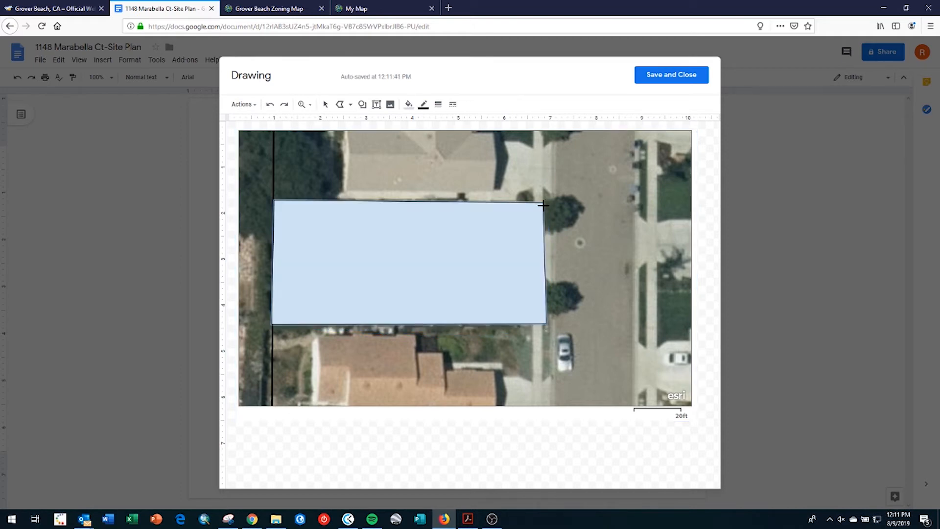
- Give the property outline a transparent fill and a red border
click(412, 107)
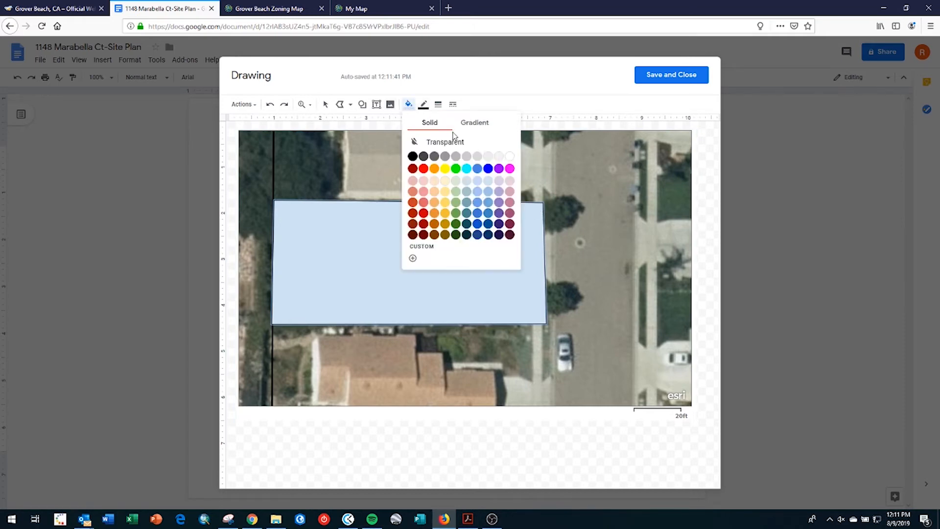
click(444, 141)
click(424, 105)
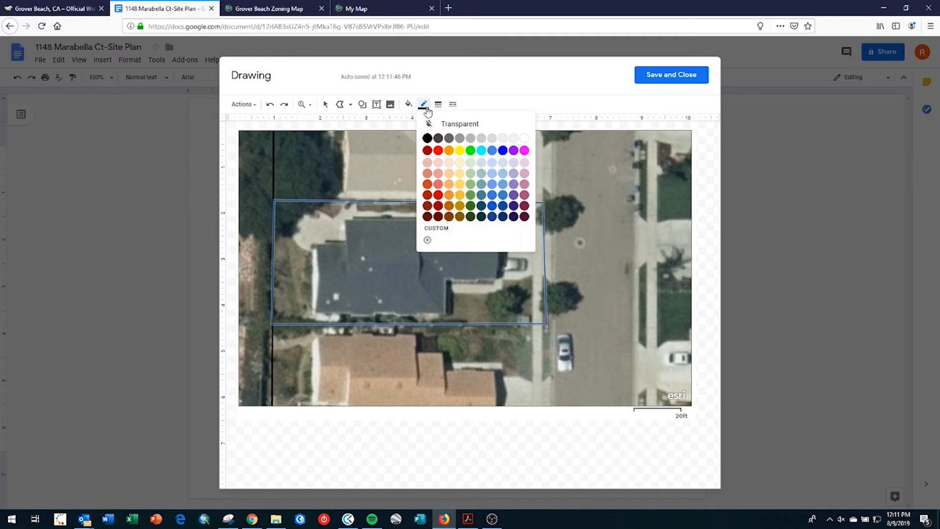
click(438, 151)
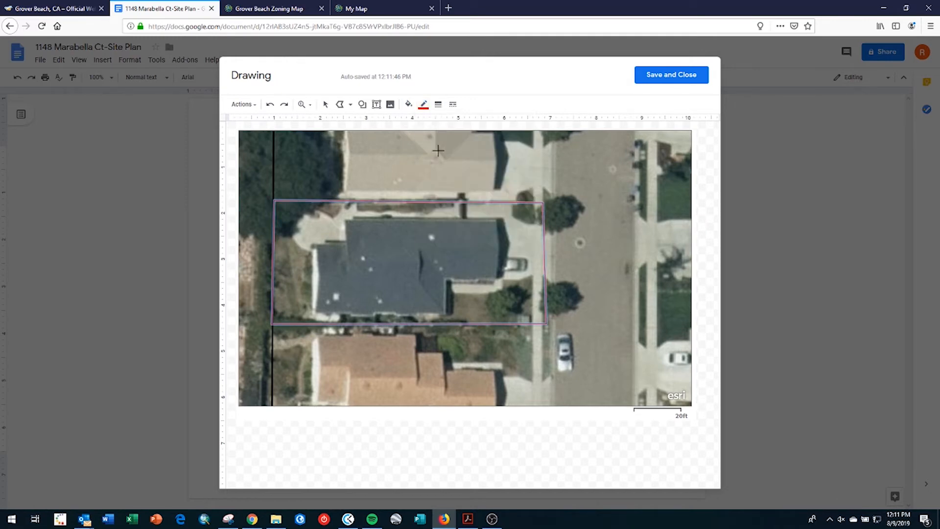
- Set the property-line border to 4px weight with a dash-dot line style
click(439, 105)
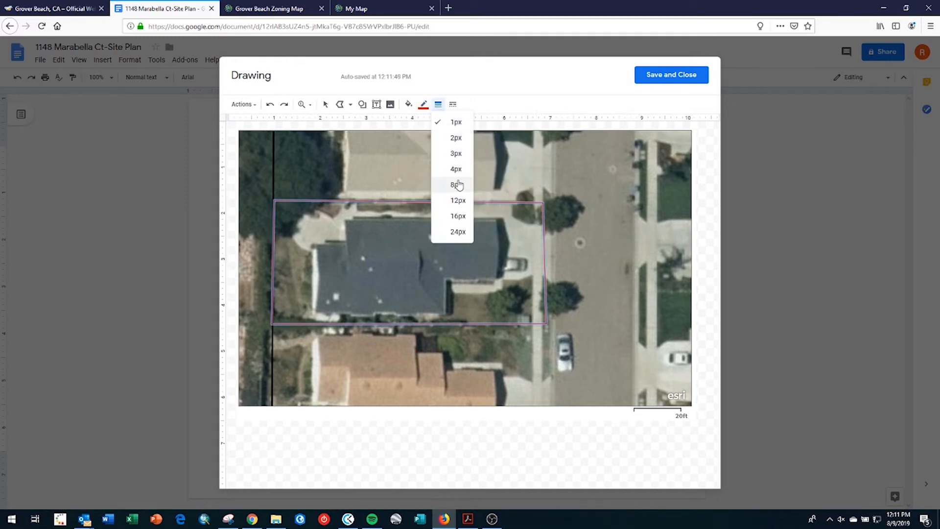
click(457, 181)
click(424, 104)
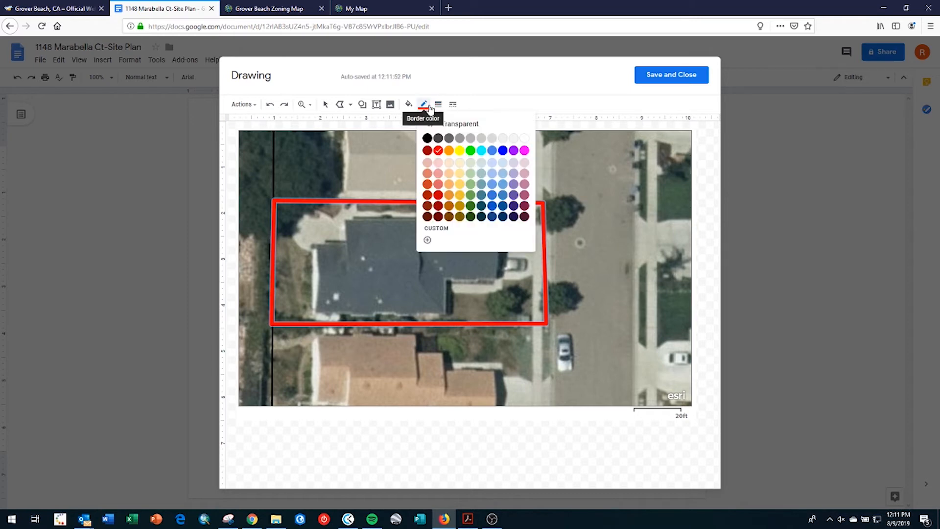
click(438, 105)
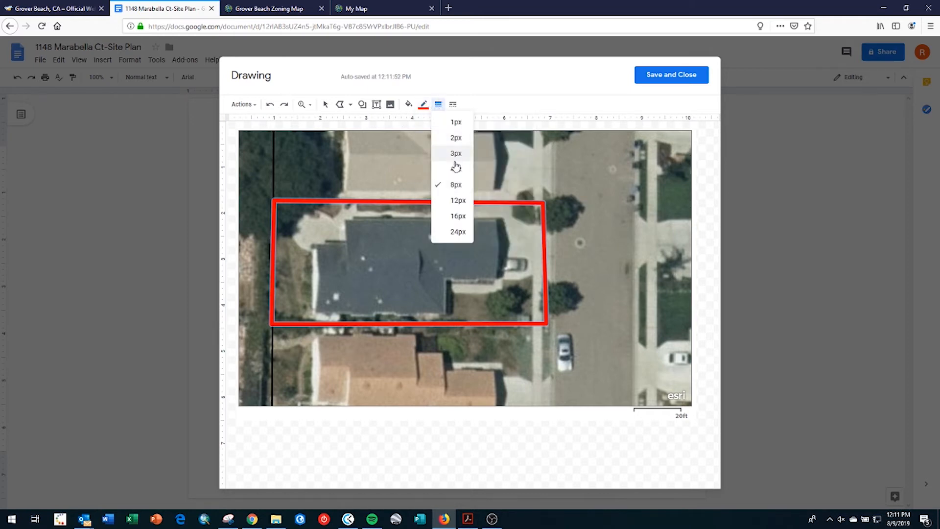
click(456, 168)
click(439, 105)
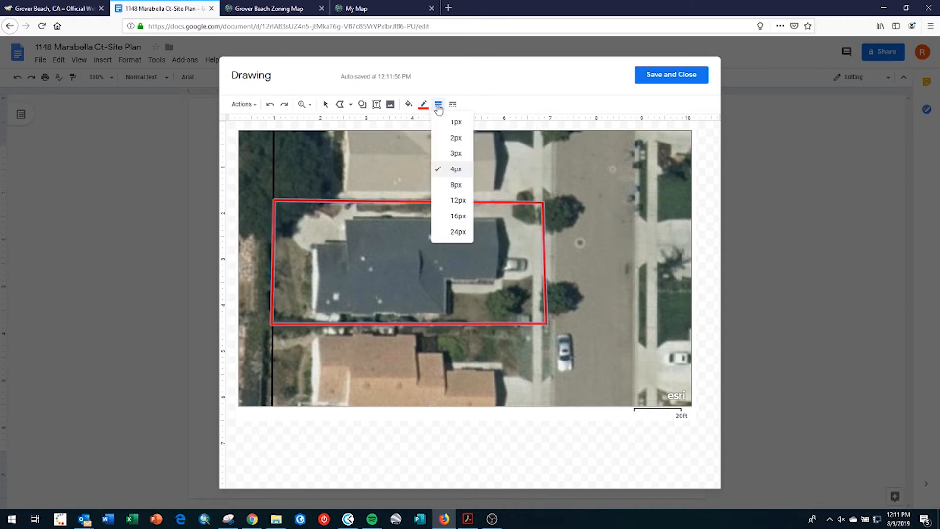
click(453, 104)
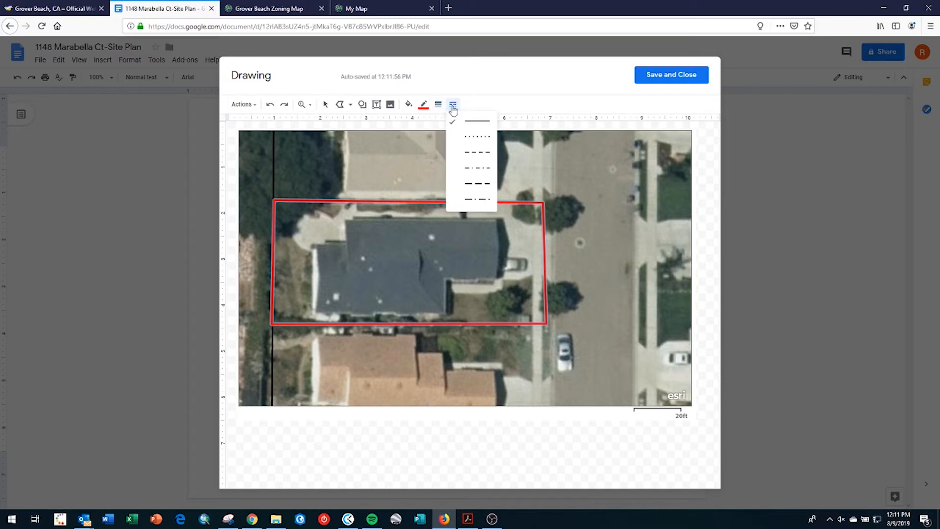
click(477, 168)
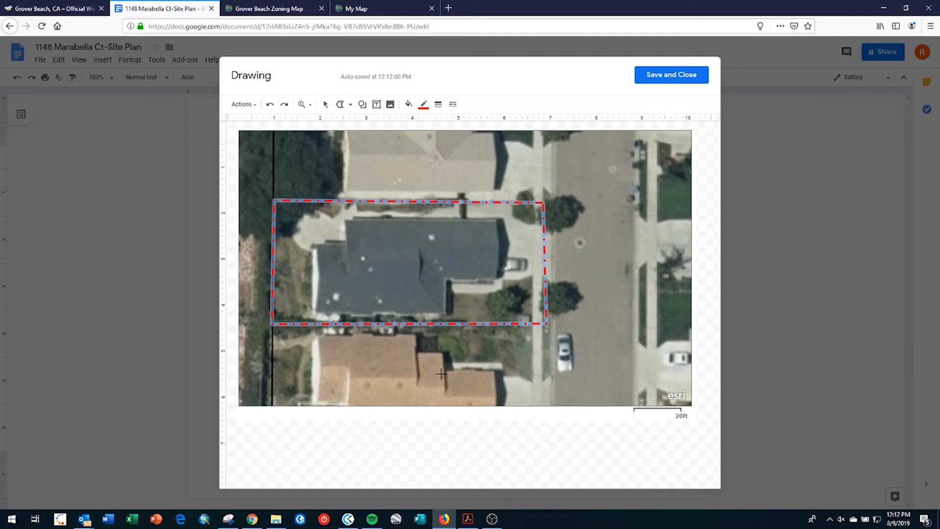
- Trace the house and garage roof outline as a closed polyline
click(362, 105)
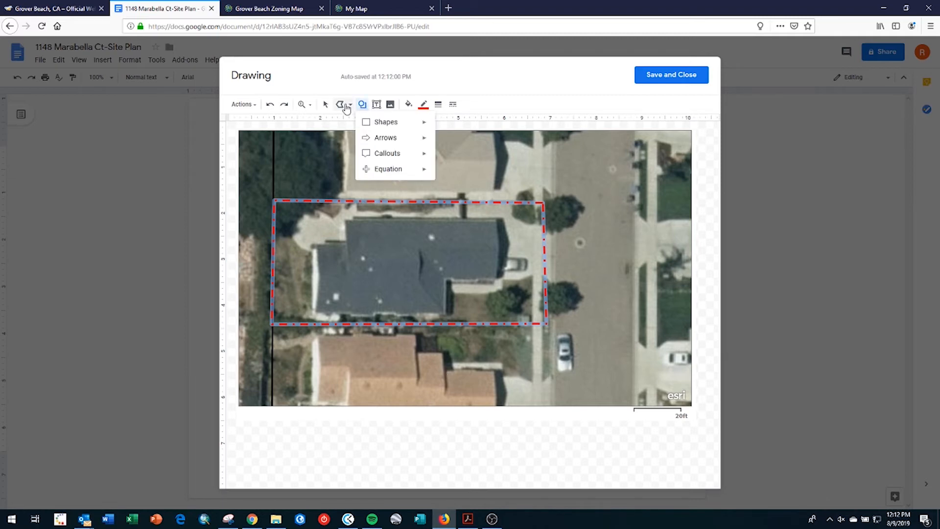
click(345, 107)
click(351, 106)
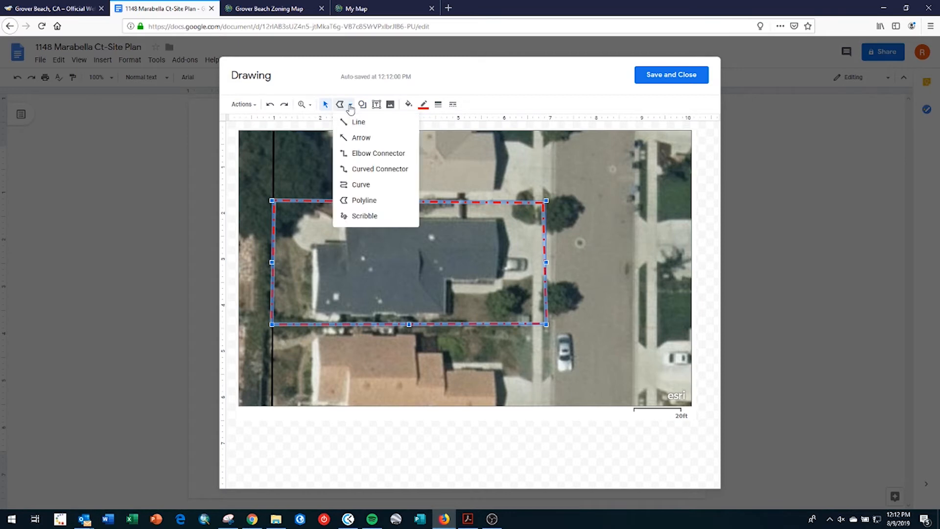
click(364, 201)
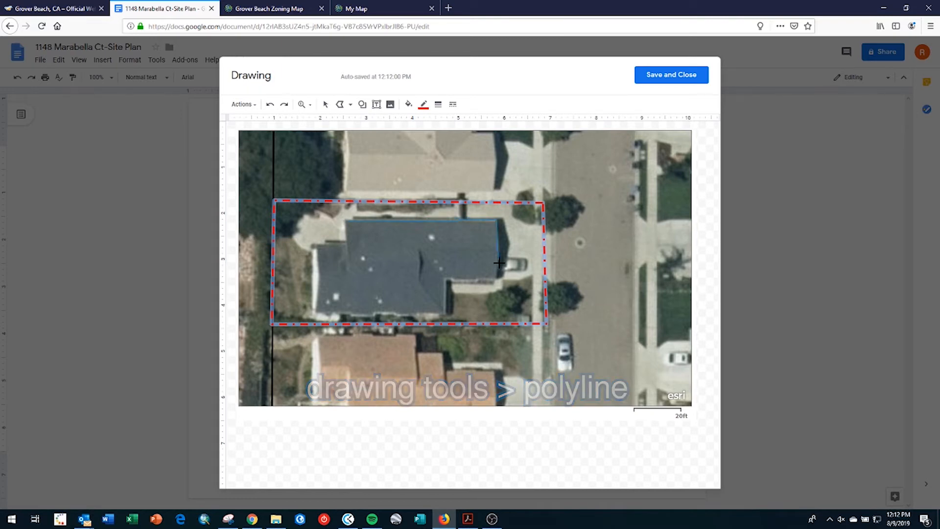
click(497, 220)
click(497, 280)
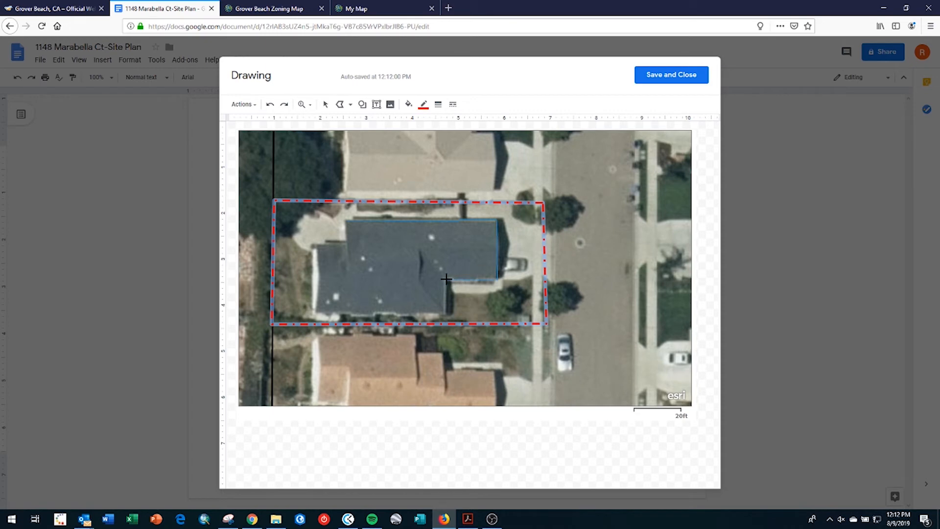
click(446, 279)
click(445, 314)
click(318, 311)
click(348, 243)
click(349, 222)
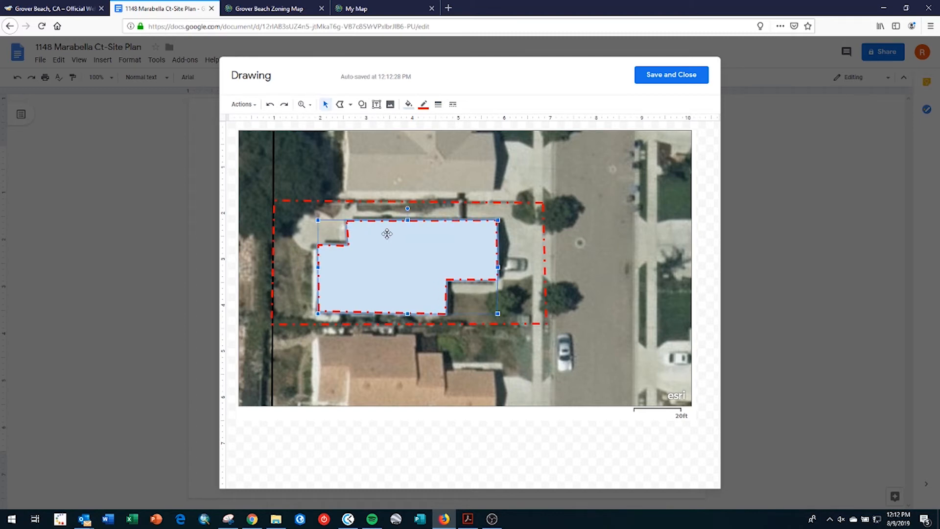
- Style the footprint with a light grey fill and a 3px solid black outline
click(408, 105)
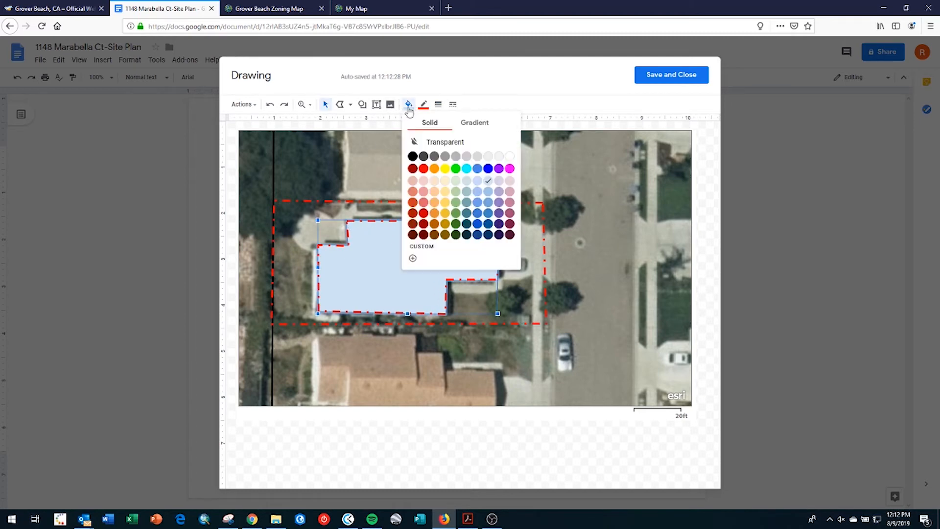
click(474, 156)
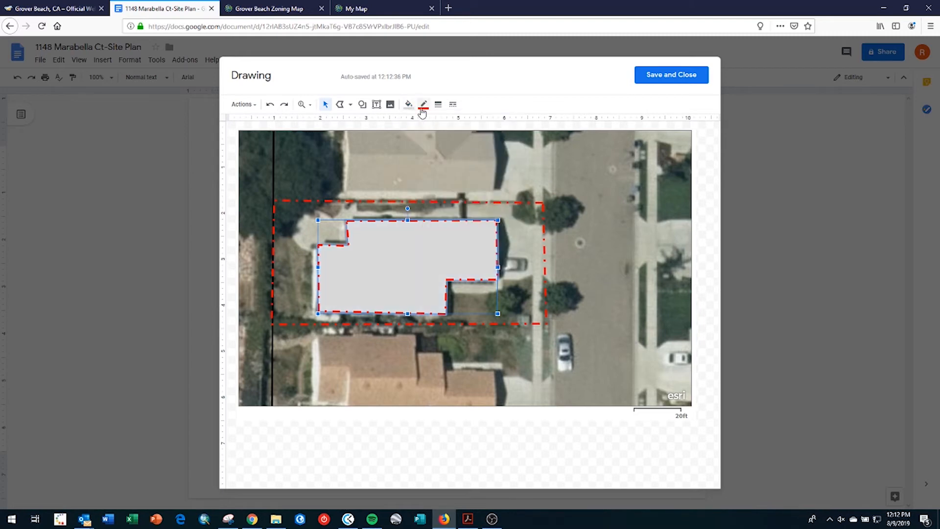
click(424, 105)
click(425, 140)
click(439, 104)
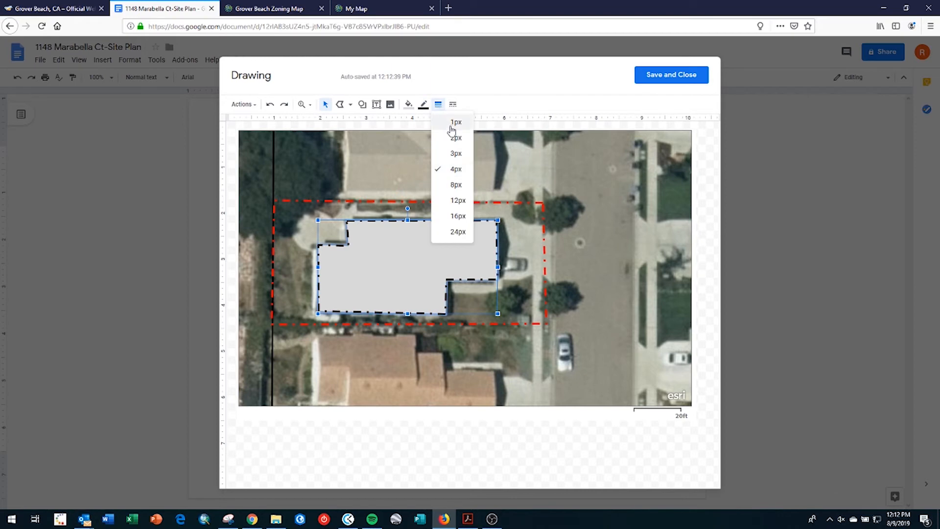
click(453, 153)
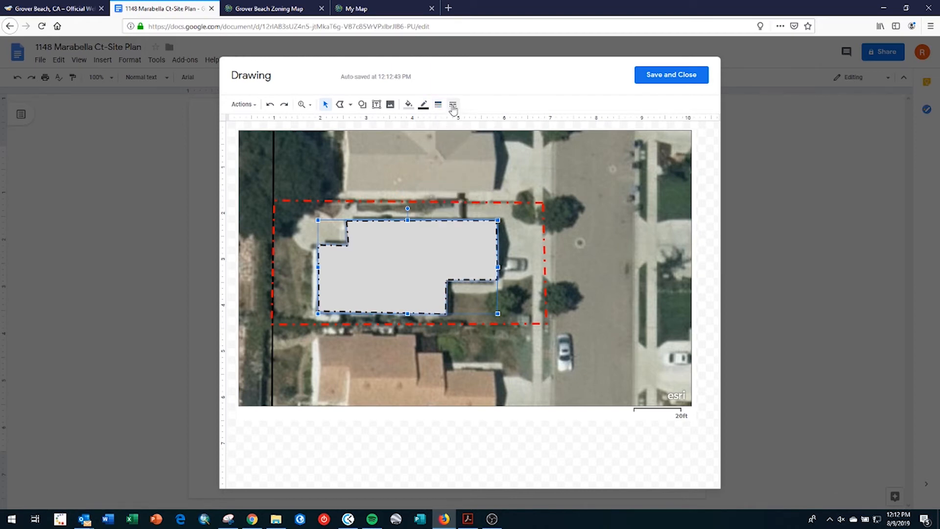
click(453, 104)
click(464, 125)
click(596, 257)
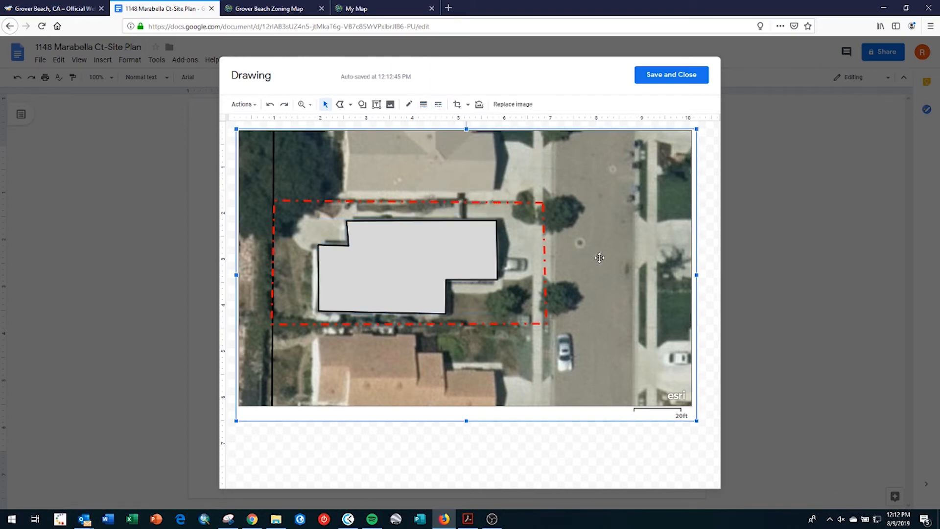
click(567, 444)
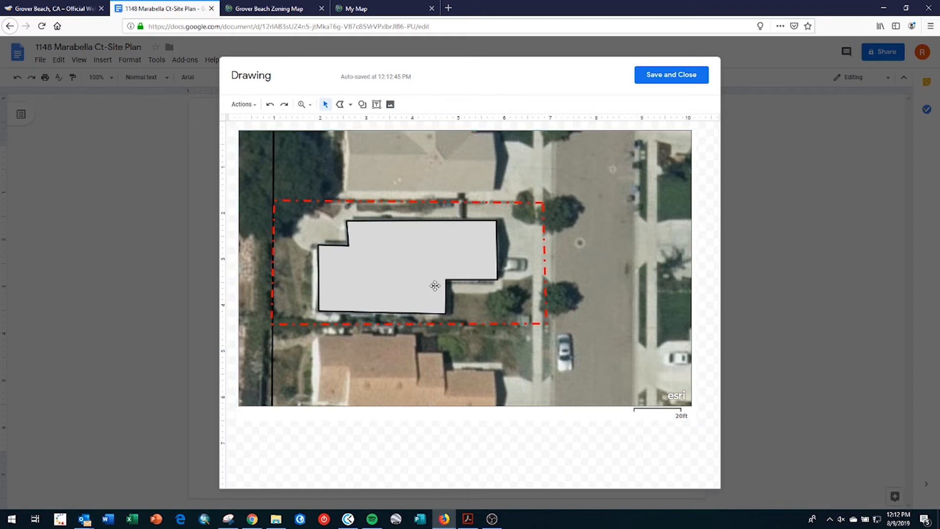
- Add a 'House' text label over the house footprint, sized to fit
click(376, 104)
drag(343, 272, 419, 294)
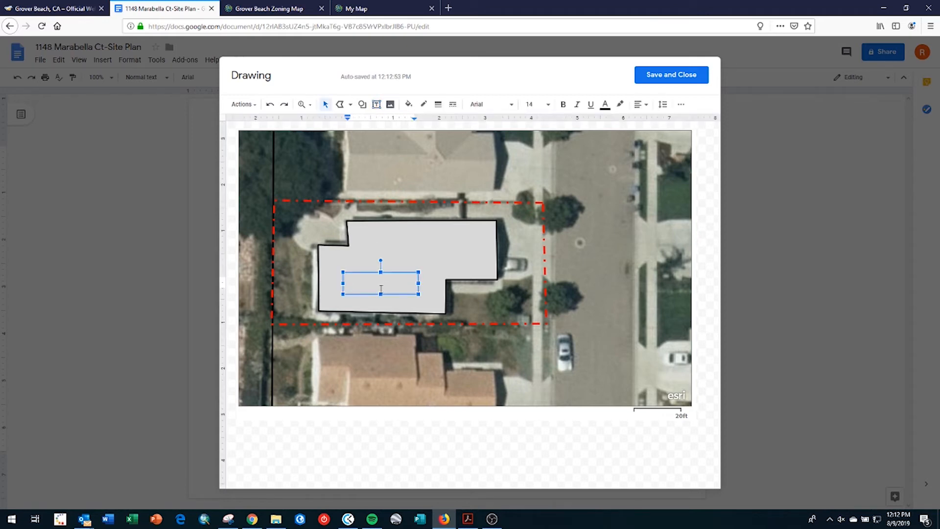
text(House)
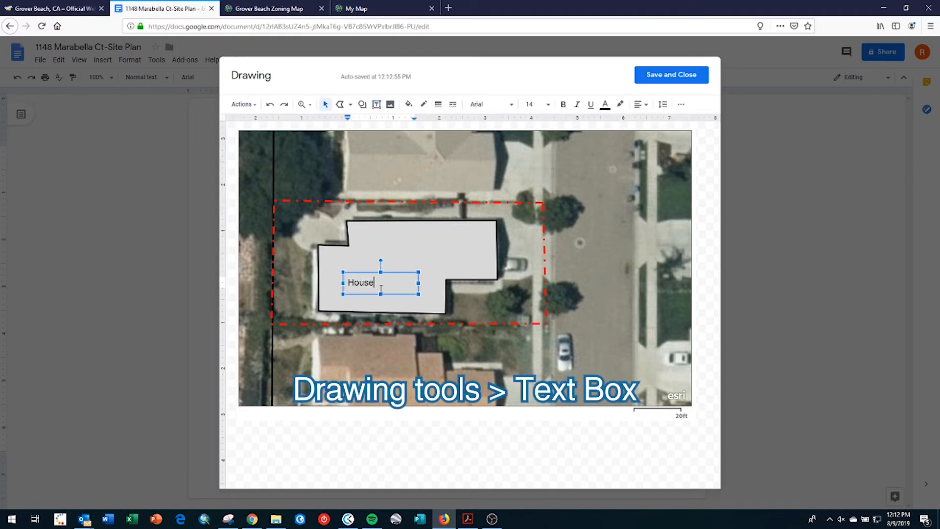
drag(418, 282, 381, 277)
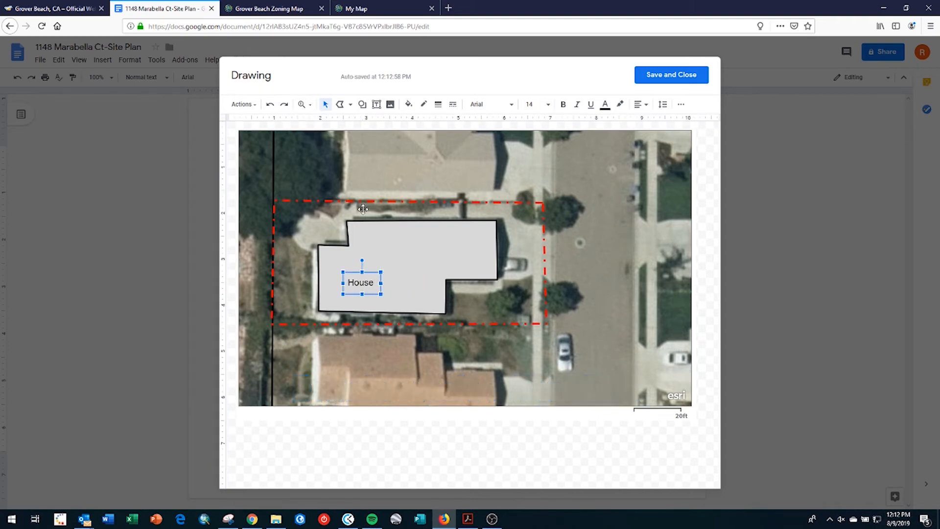
- Add a 'Garage' label over the garage, then save the drawing into the document
click(376, 104)
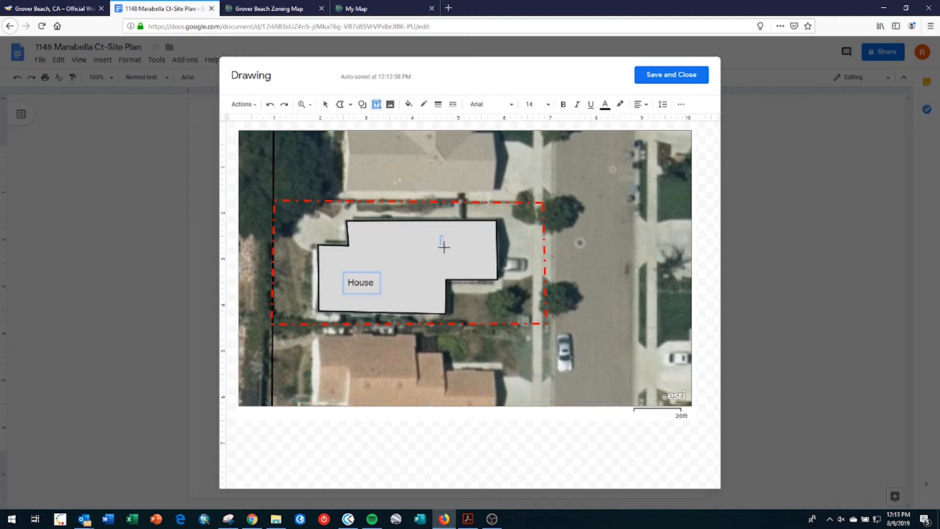
drag(441, 236, 478, 255)
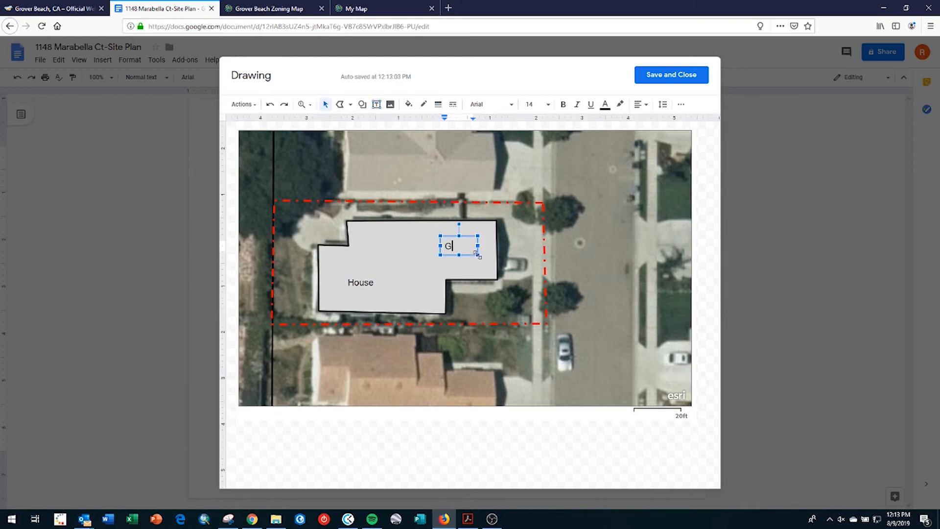
text(Garage)
drag(478, 245, 494, 252)
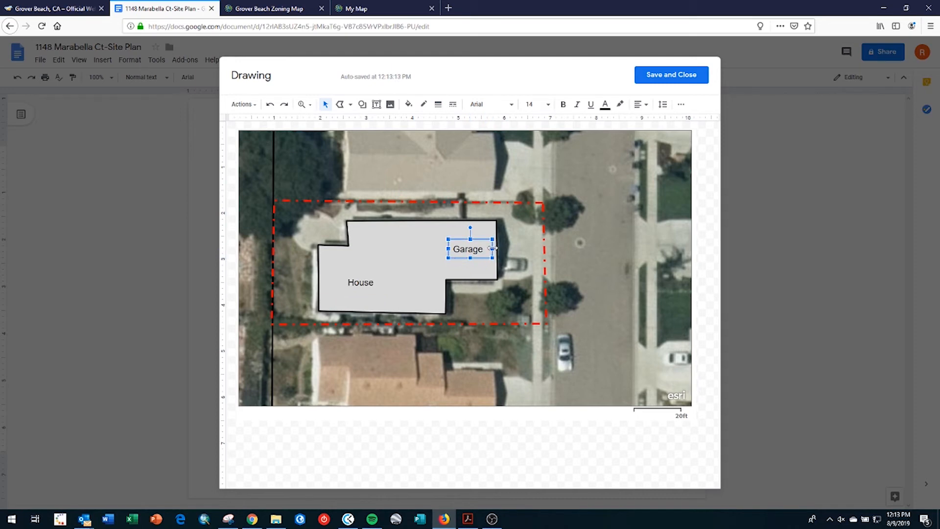
click(672, 76)
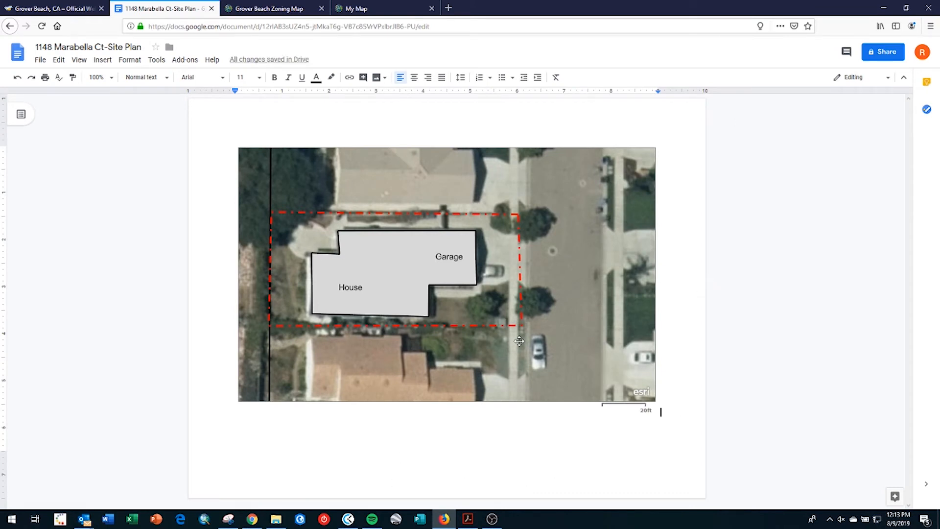
- Open the city's example site plan PDF, scroll to its legend, then return to the doc
click(64, 8)
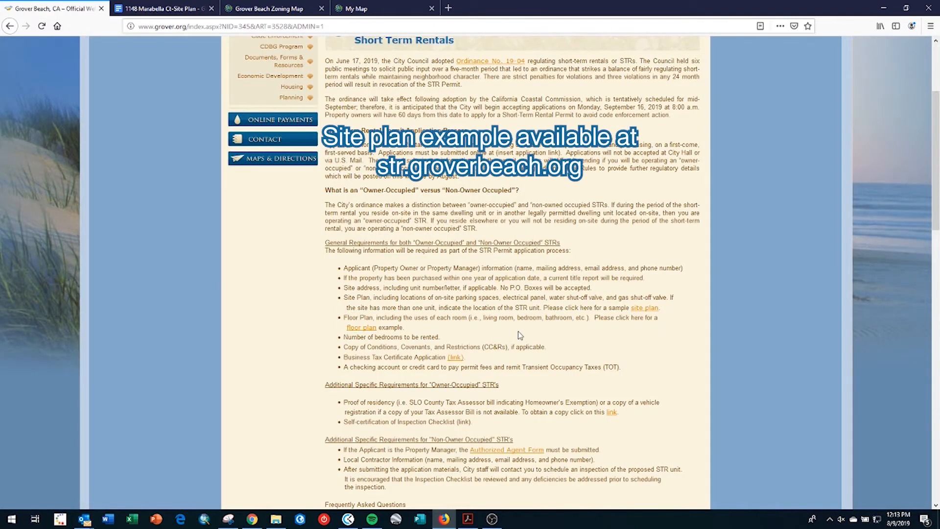
click(647, 309)
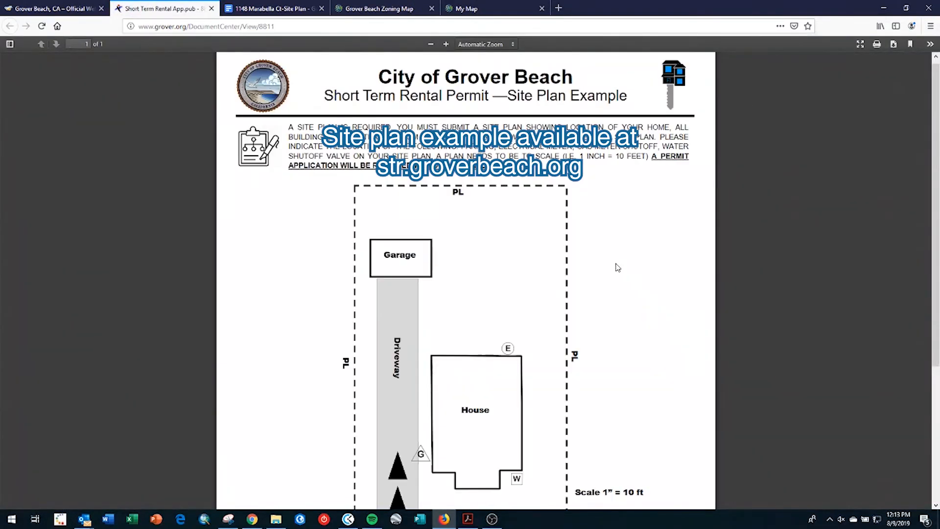
scroll(618, 268, down, 4)
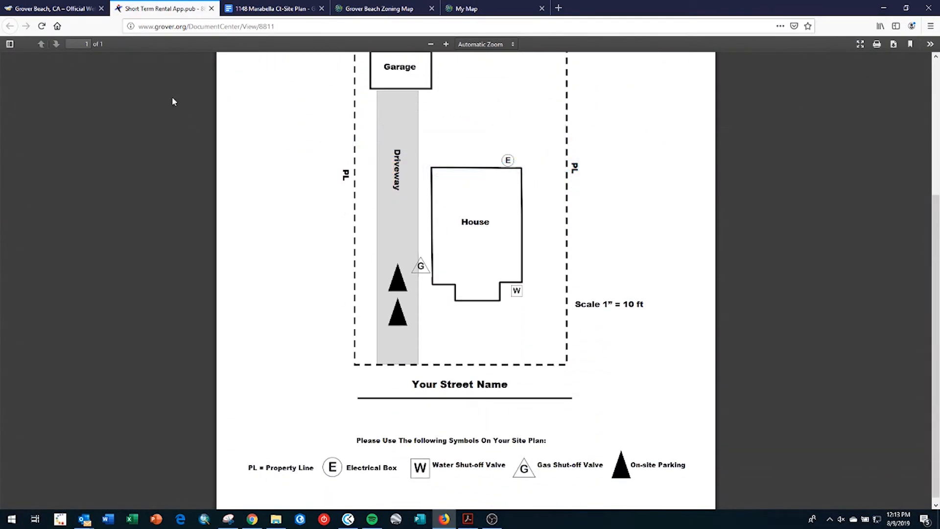
click(252, 9)
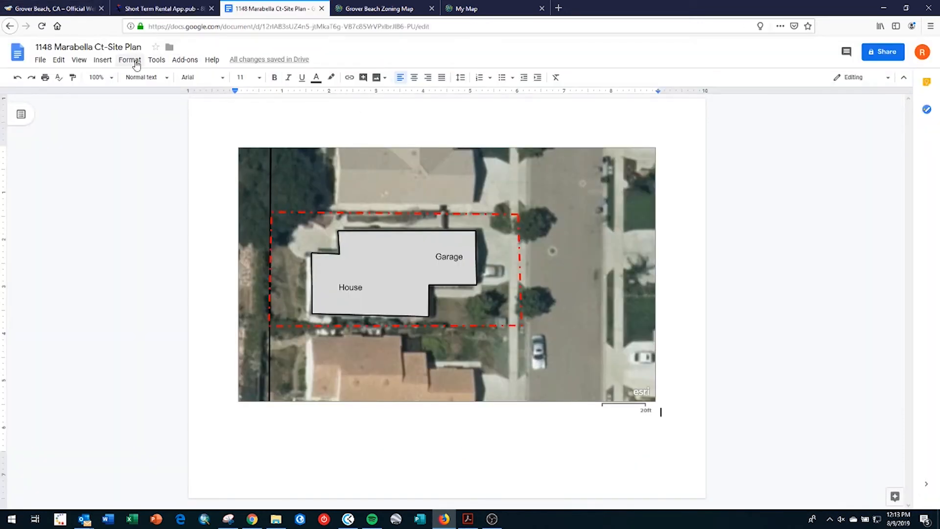
- Reopen the aerial site plan image in the Drawing editor via its Edit link
click(109, 61)
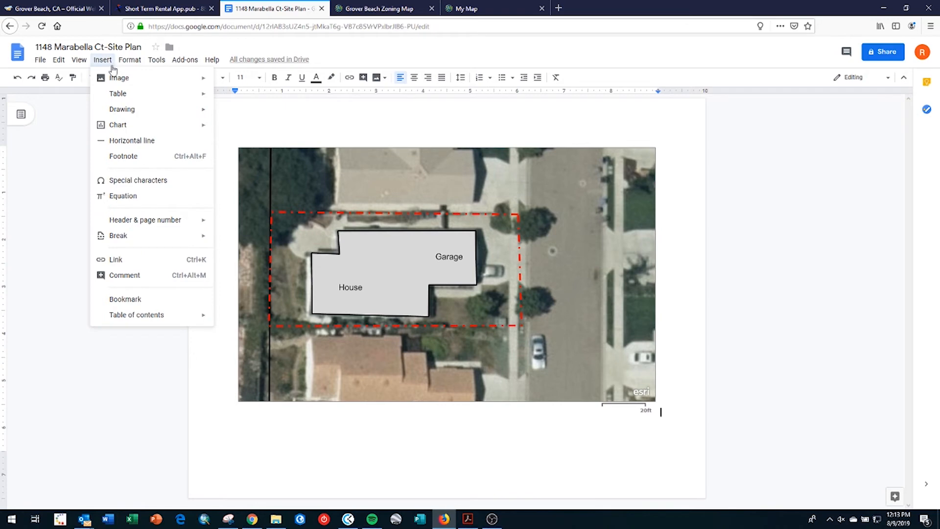
mouse_move(177, 113)
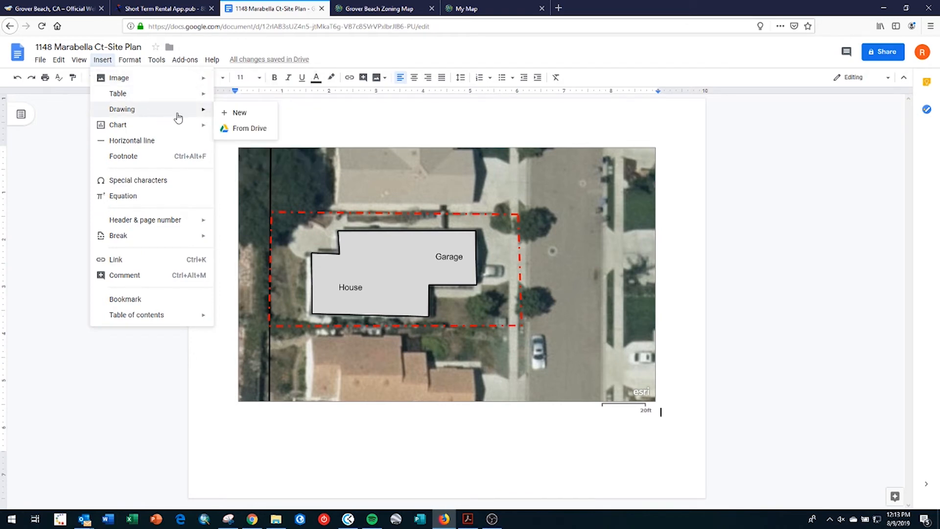
click(235, 114)
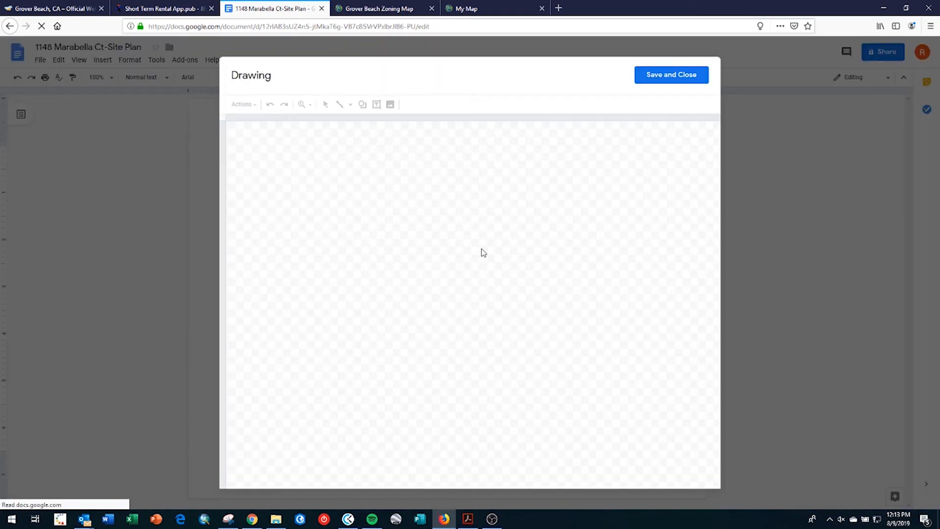
click(688, 75)
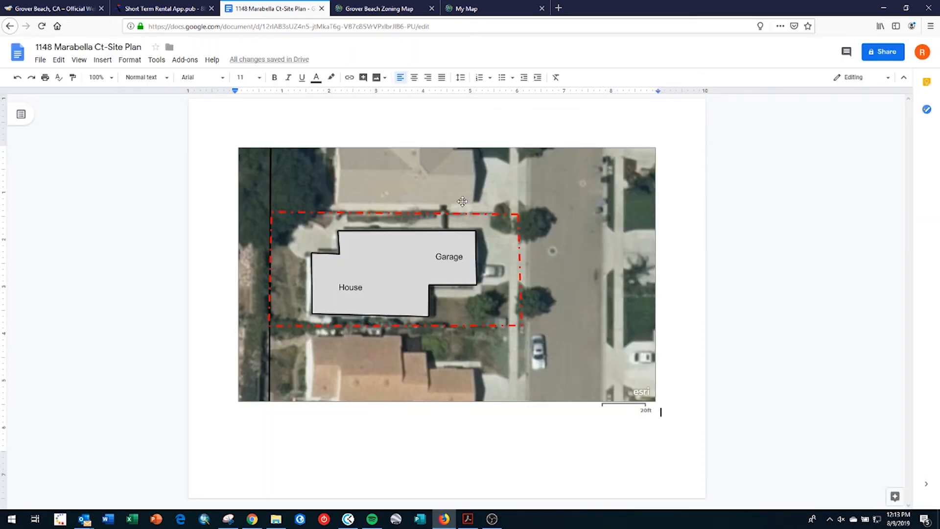
click(440, 267)
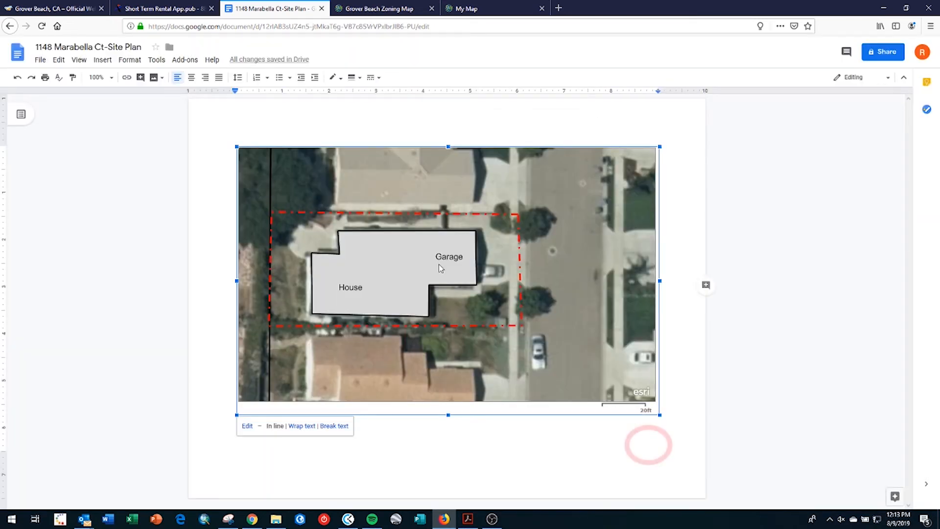
click(247, 428)
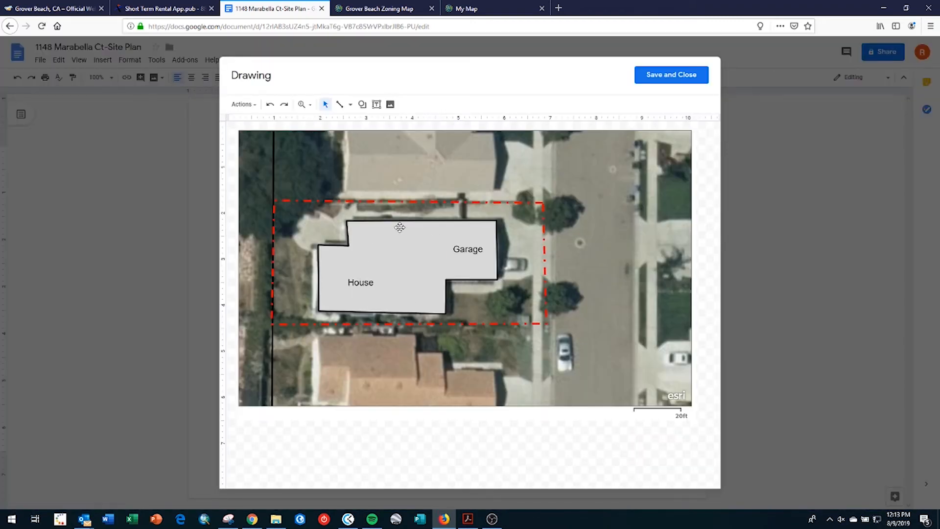
- Add a 'PL' text label just above the top property line
click(378, 108)
drag(401, 185, 436, 195)
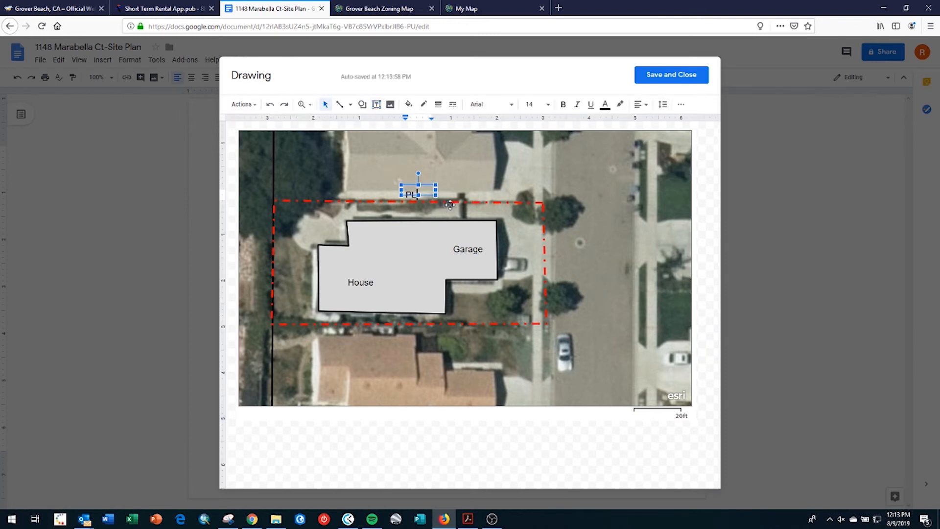
click(445, 185)
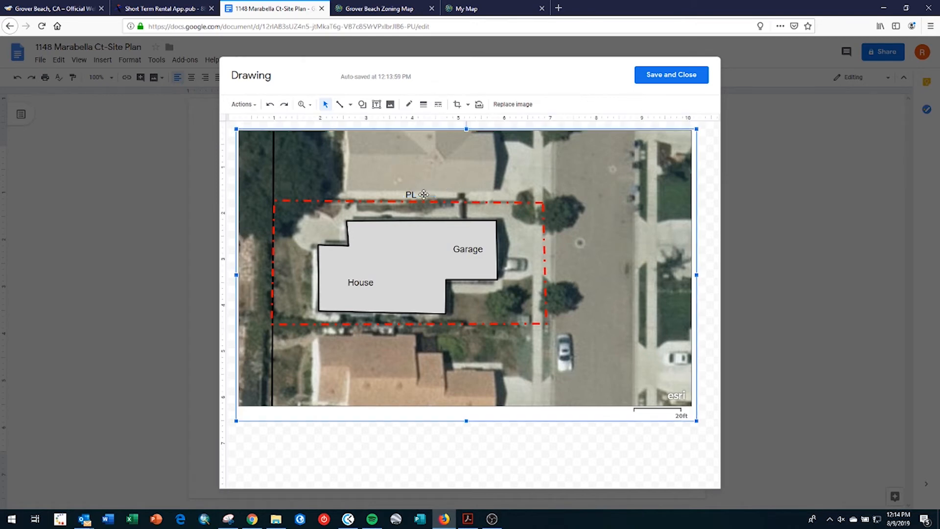
click(420, 191)
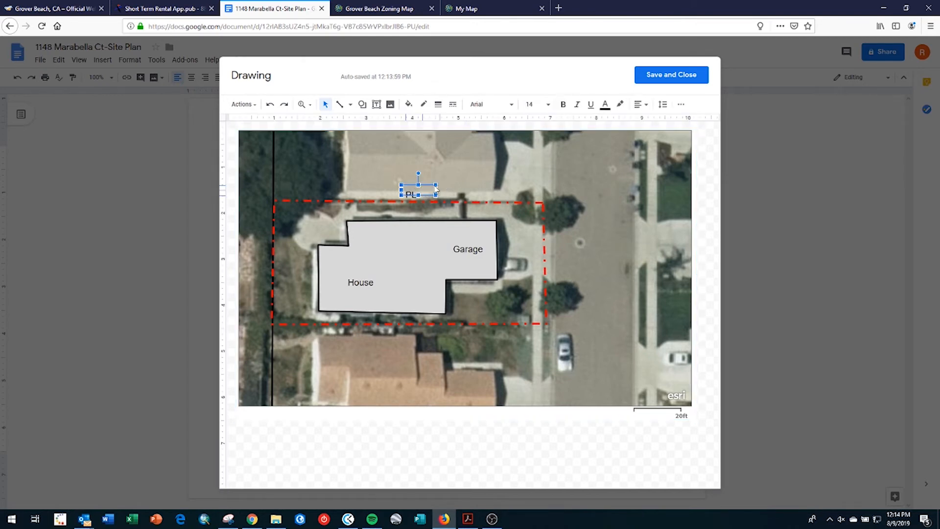
drag(427, 185, 437, 184)
key(alt)
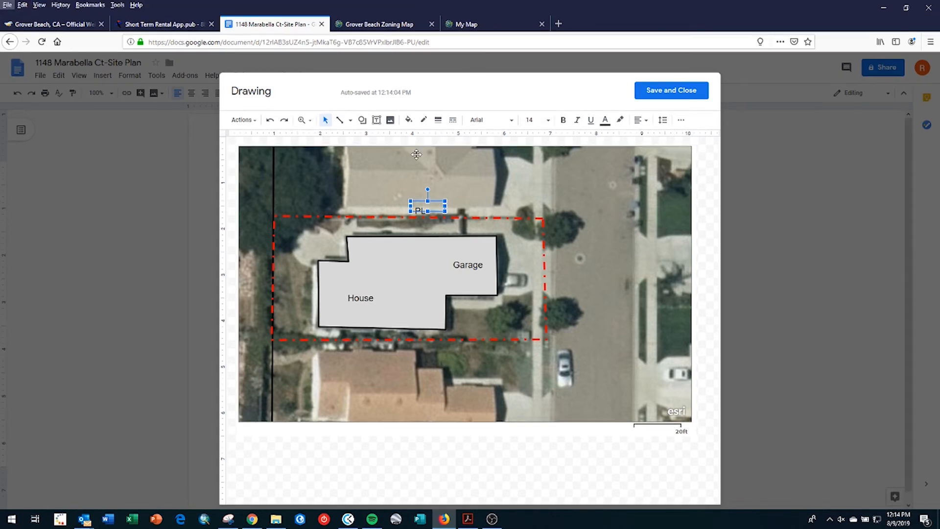
drag(439, 202, 440, 189)
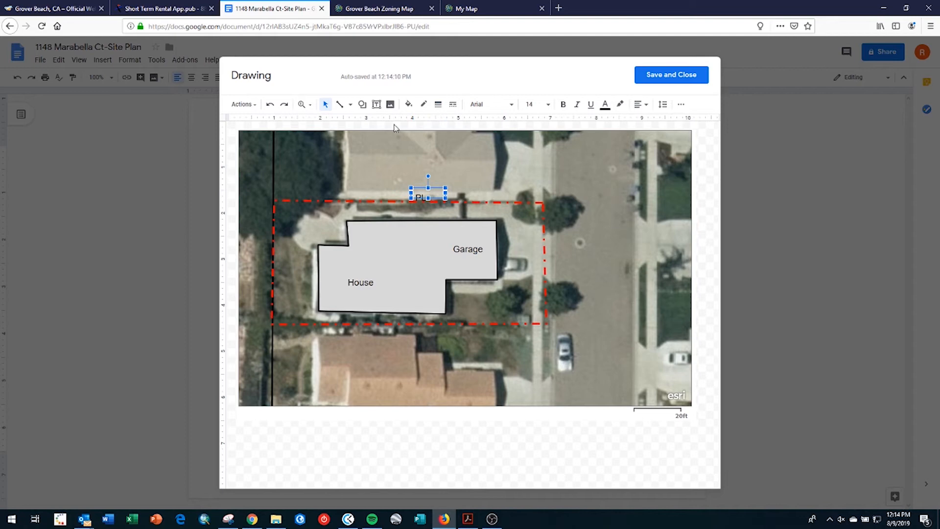
- Add a white-filled 'PL' label on the left property line and realign the top label
click(376, 104)
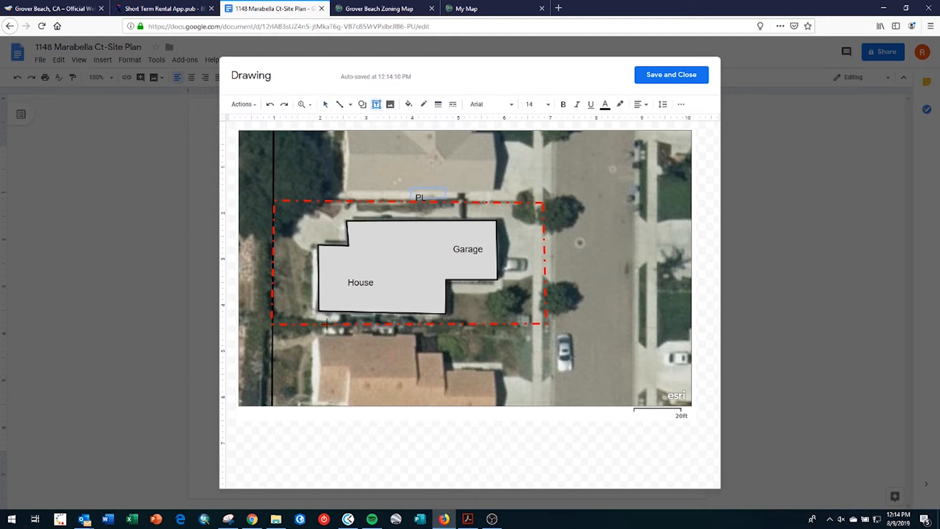
drag(254, 264, 277, 278)
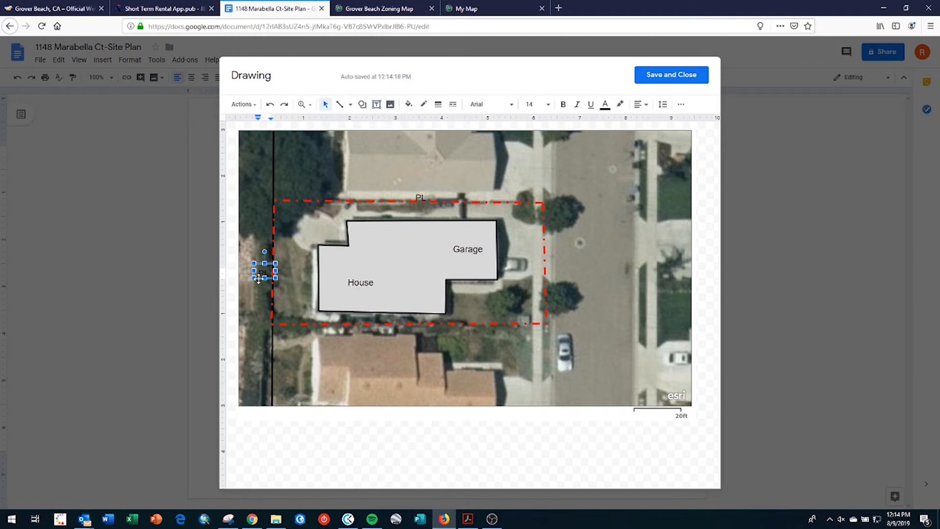
double_click(265, 273)
click(410, 105)
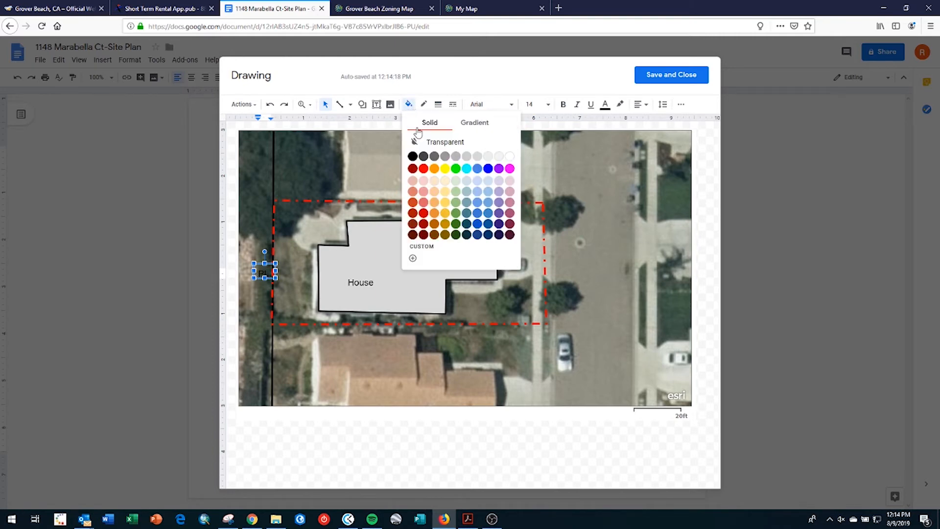
click(509, 156)
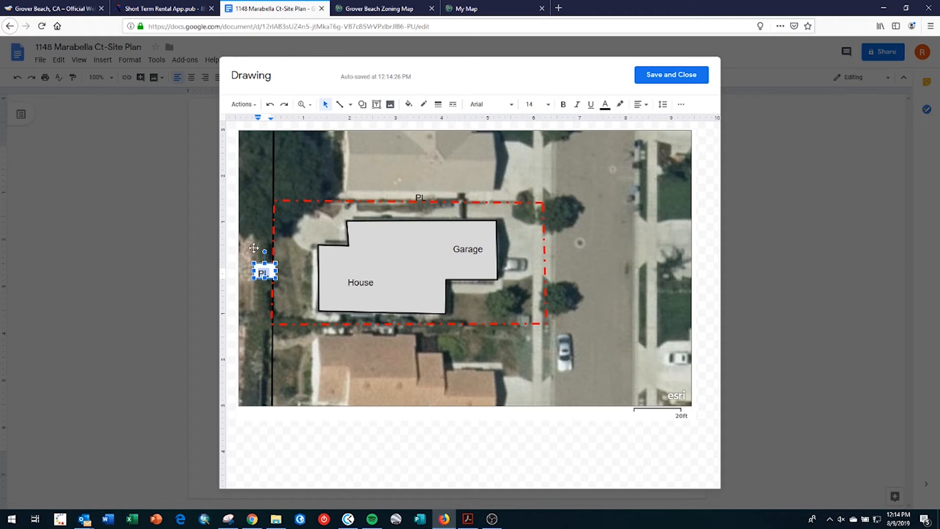
click(255, 251)
click(267, 270)
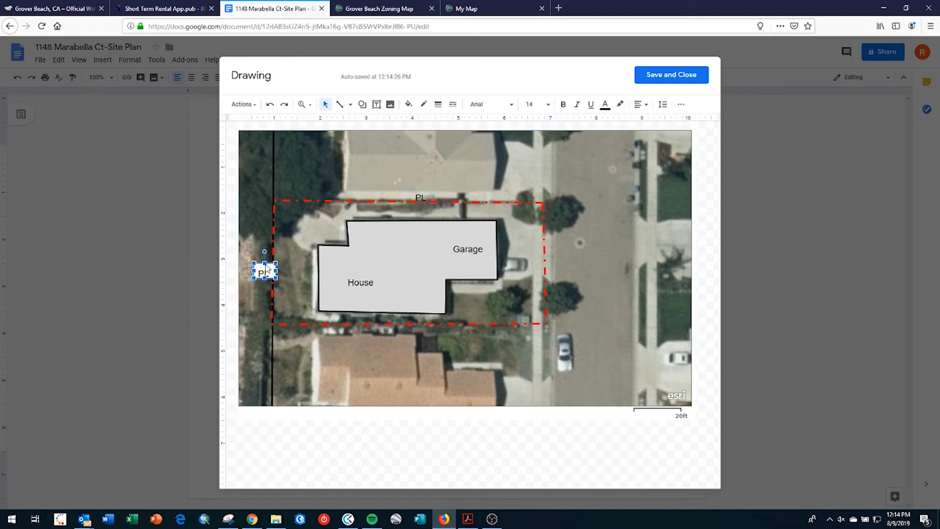
drag(267, 265, 257, 266)
click(427, 194)
drag(435, 189, 439, 183)
- Copy and paste the 'PL' label, placing a copy by the bottom property line
right_click(437, 182)
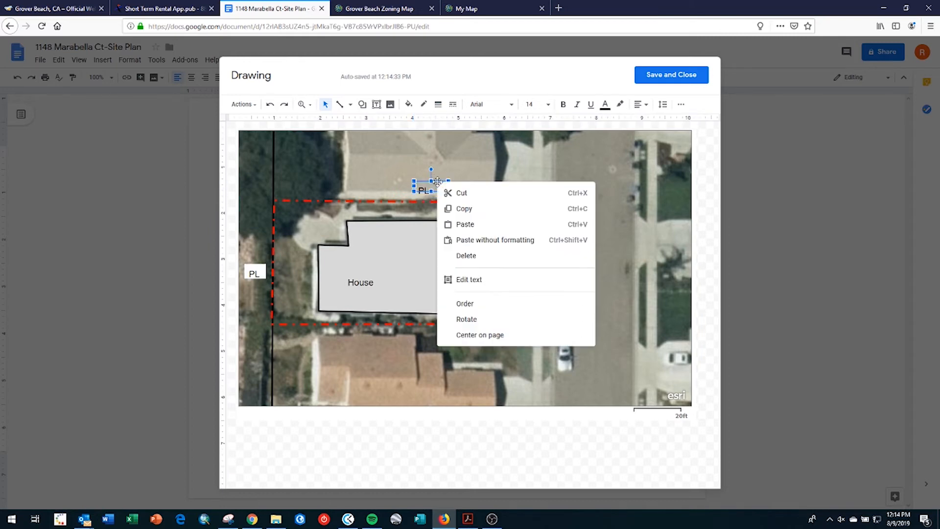
click(462, 211)
right_click(409, 343)
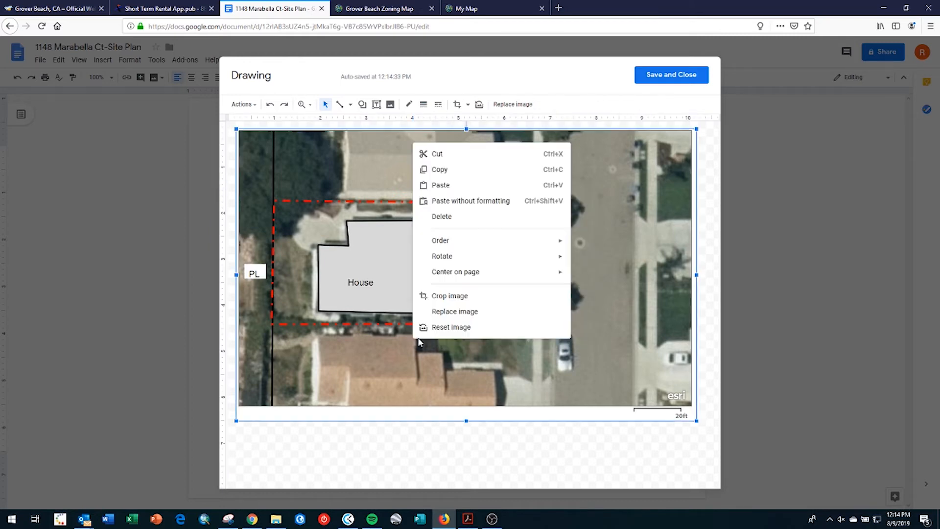
click(468, 186)
click(570, 335)
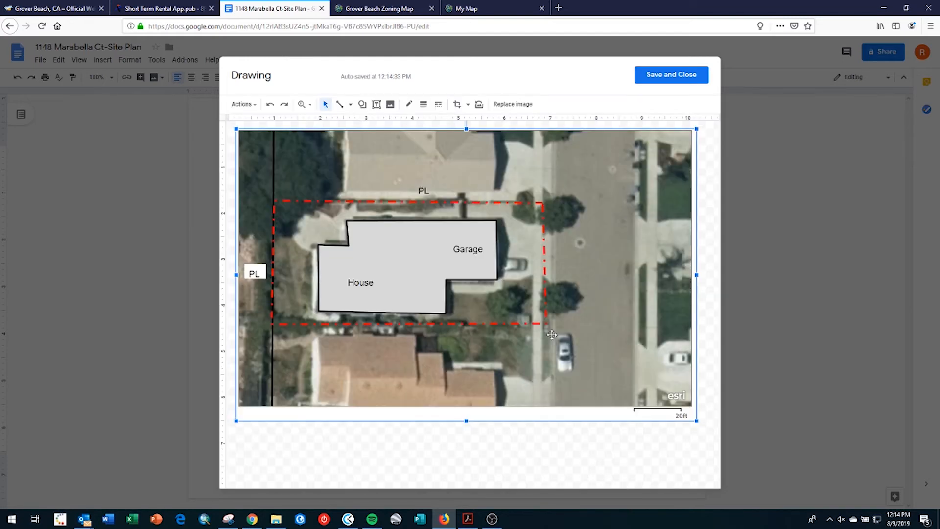
click(431, 190)
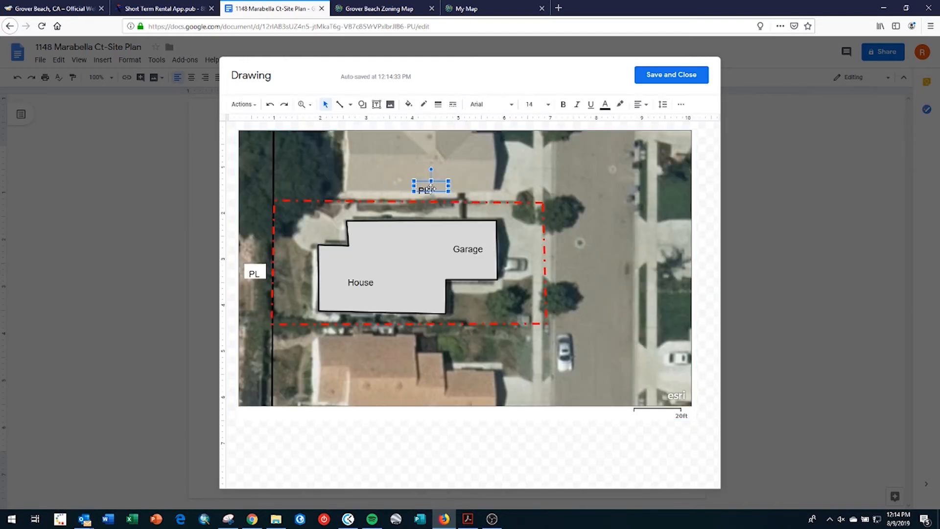
drag(435, 182, 433, 339)
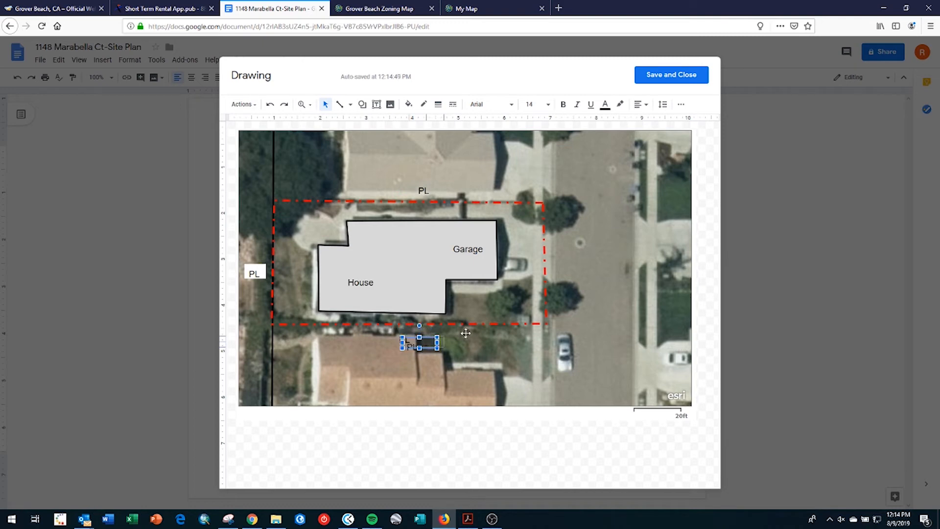
- Place a 'PL' label beside the right property line and check the example PDF
drag(579, 255, 580, 258)
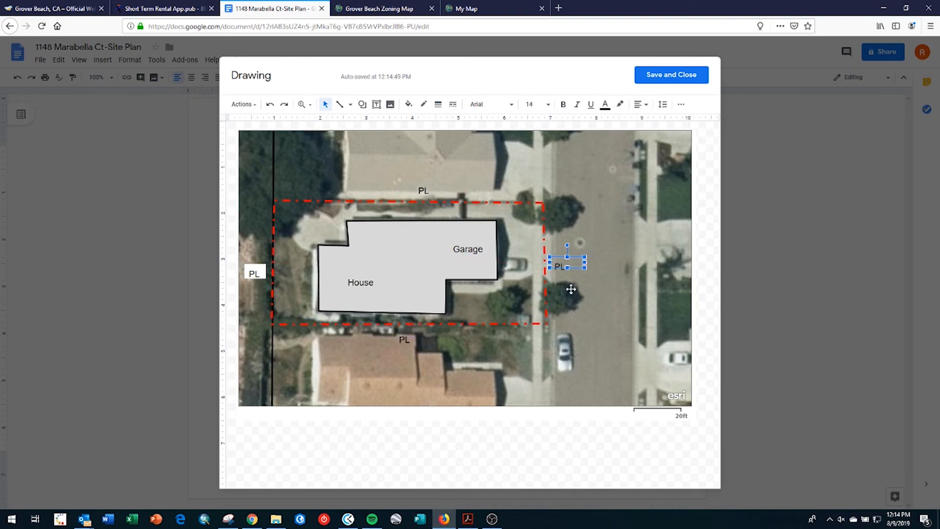
click(589, 297)
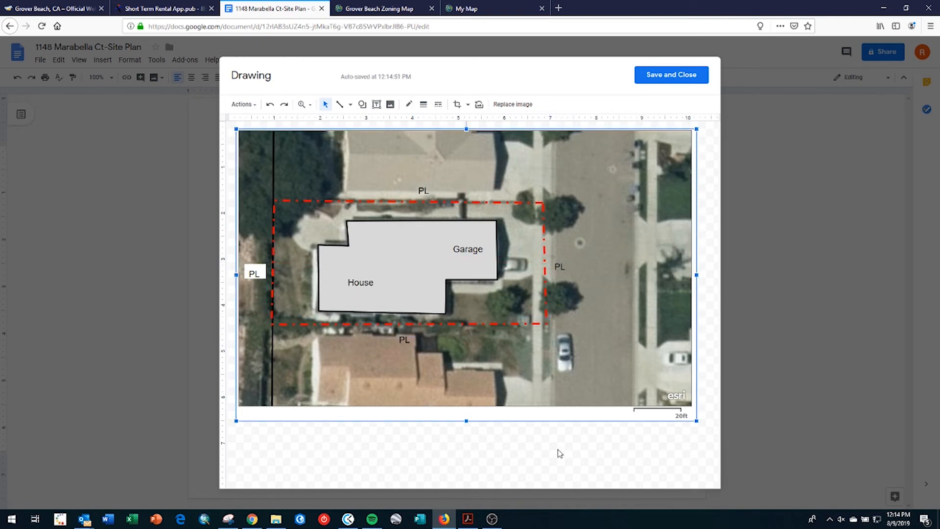
click(567, 458)
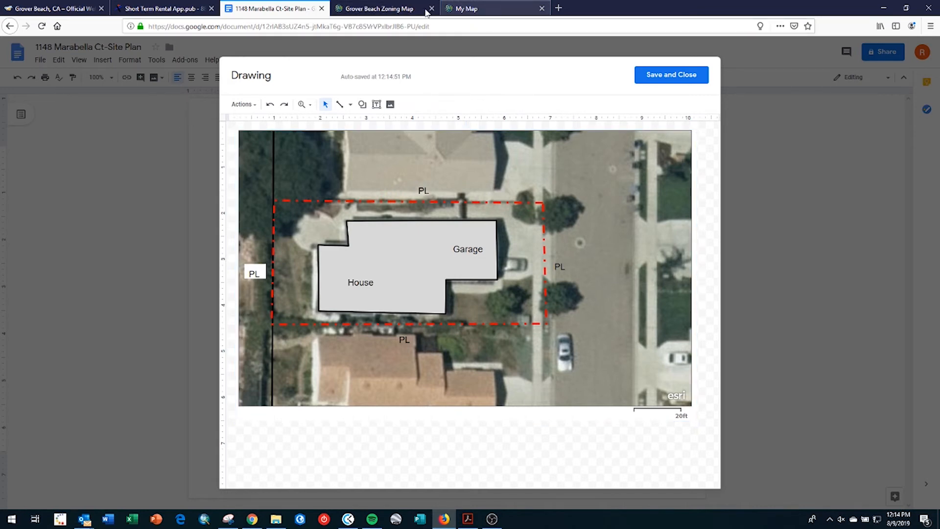
click(157, 17)
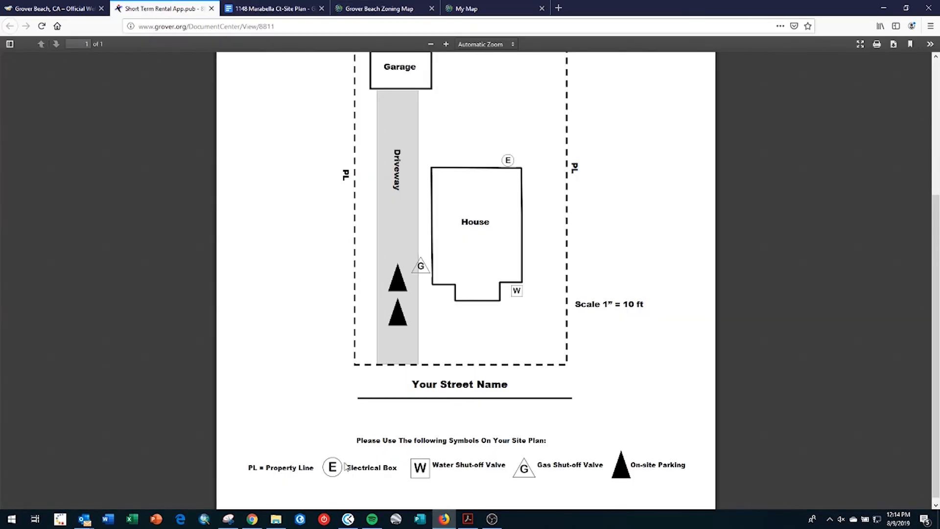
click(276, 10)
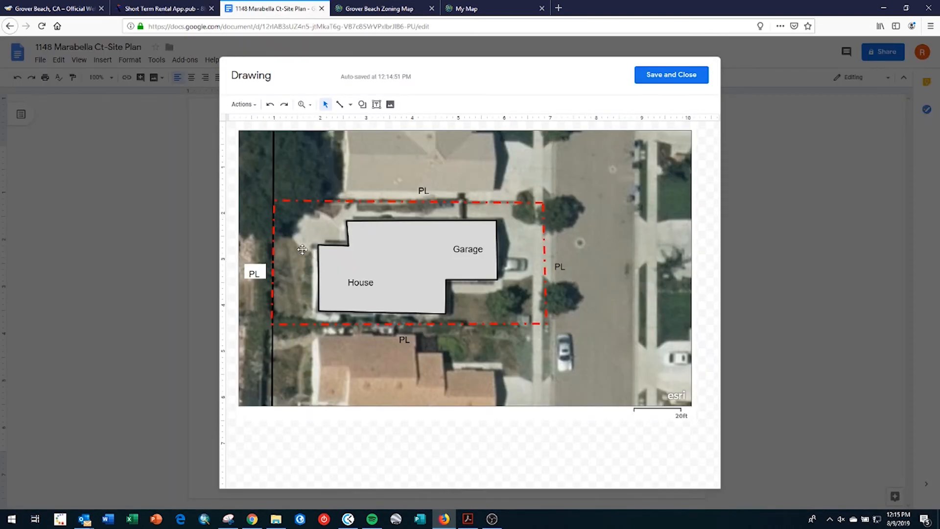
- Draw a circled 'E' electrical symbol beside the house's left wall, checking the example legend
click(362, 105)
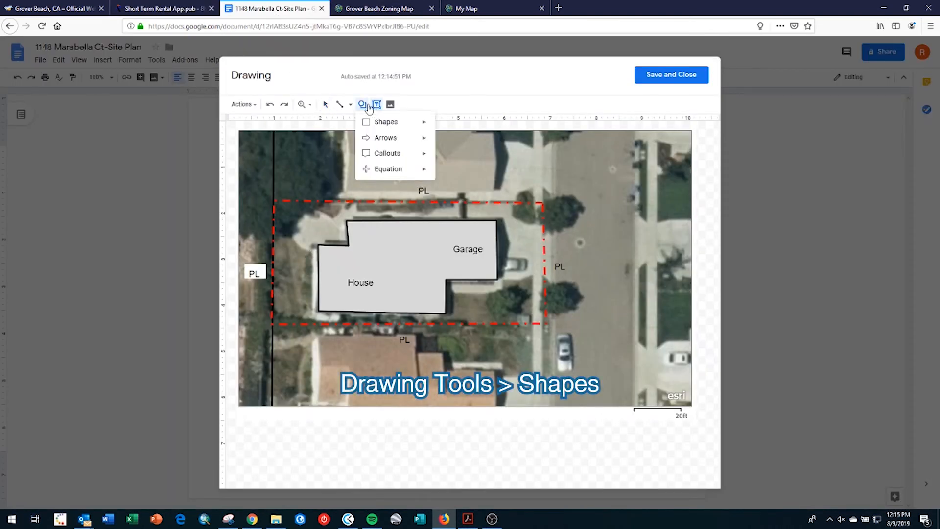
mouse_move(408, 123)
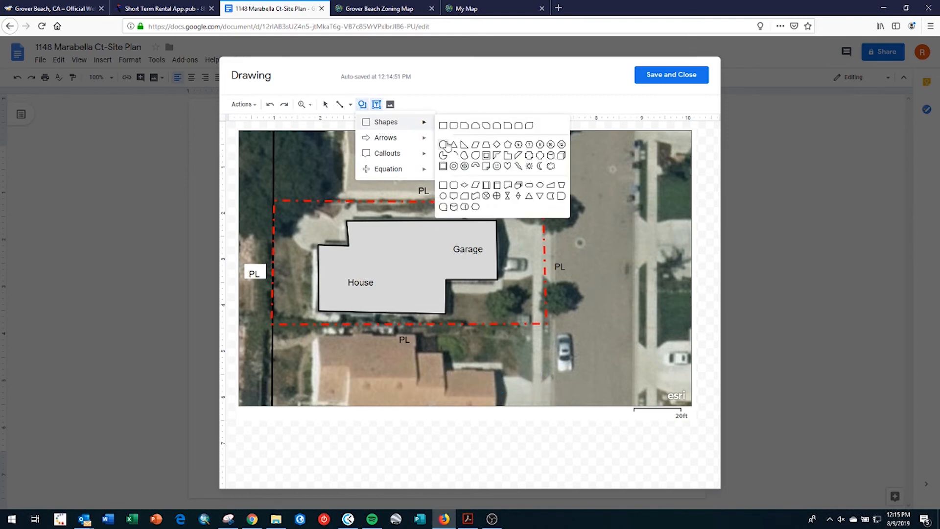
click(455, 129)
drag(404, 164, 428, 182)
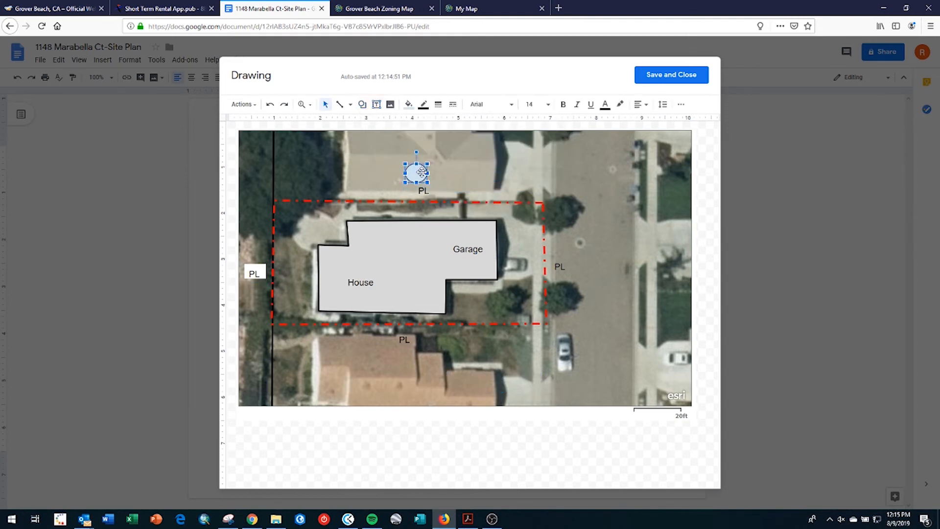
click(417, 172)
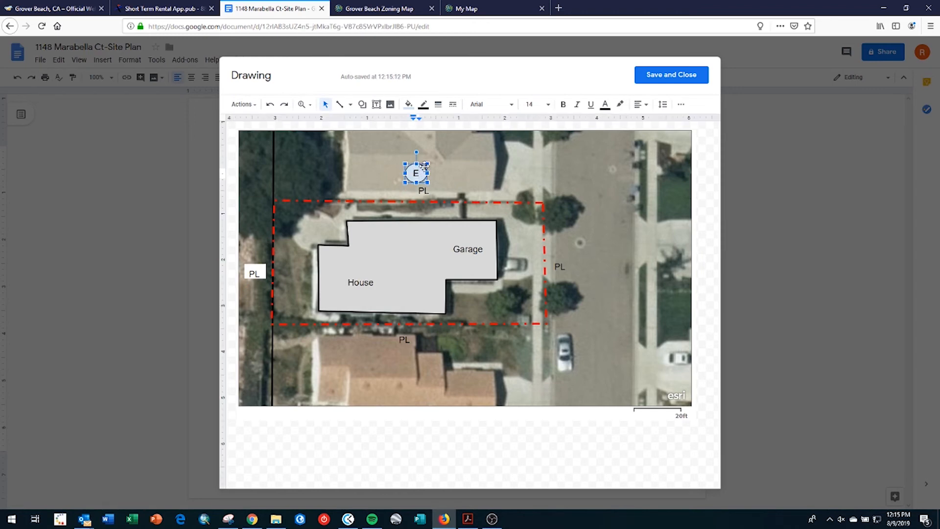
key(Escape)
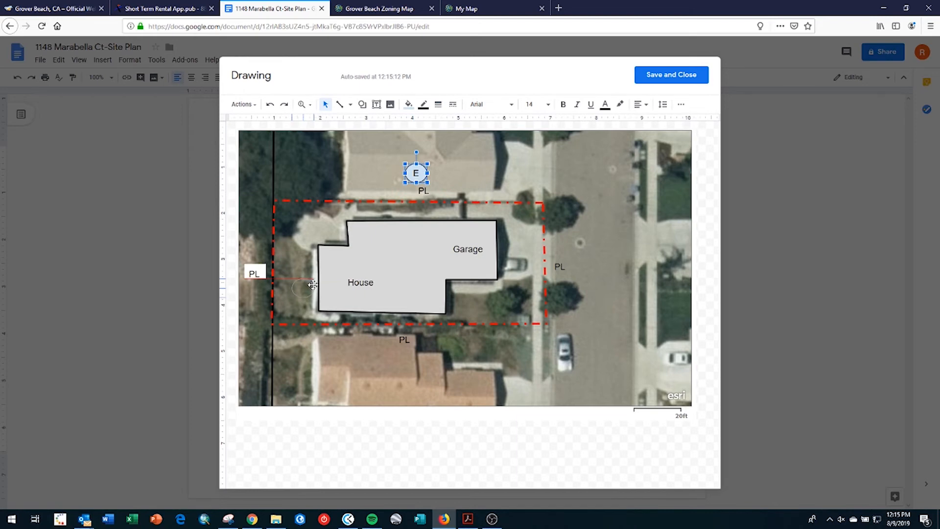
drag(312, 285, 318, 289)
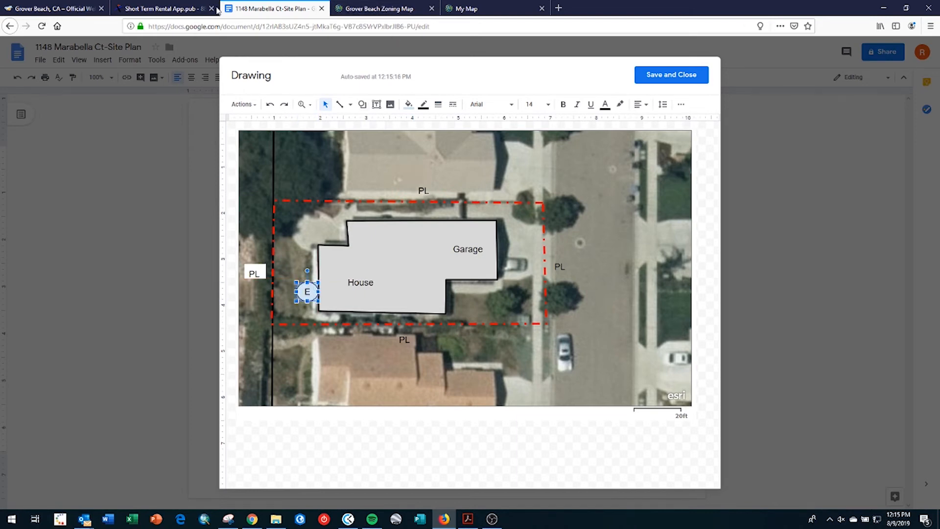
click(162, 8)
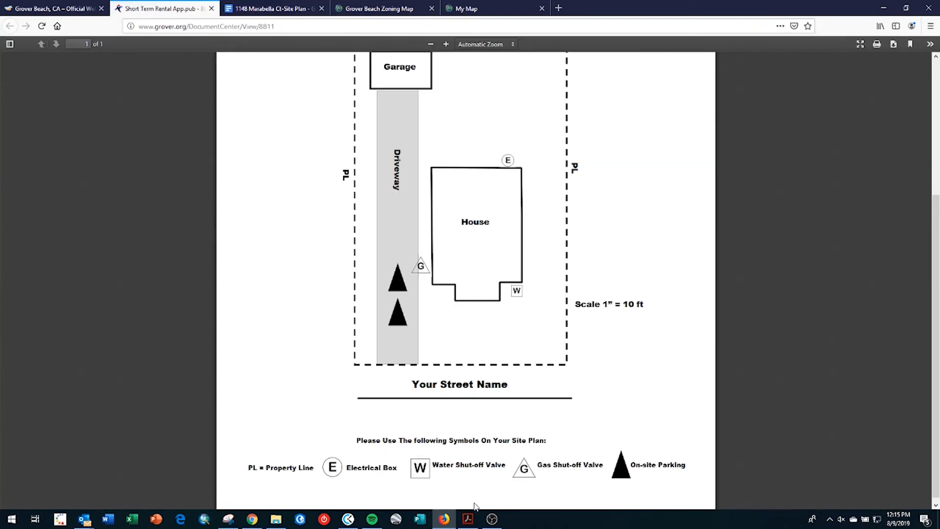
click(257, 8)
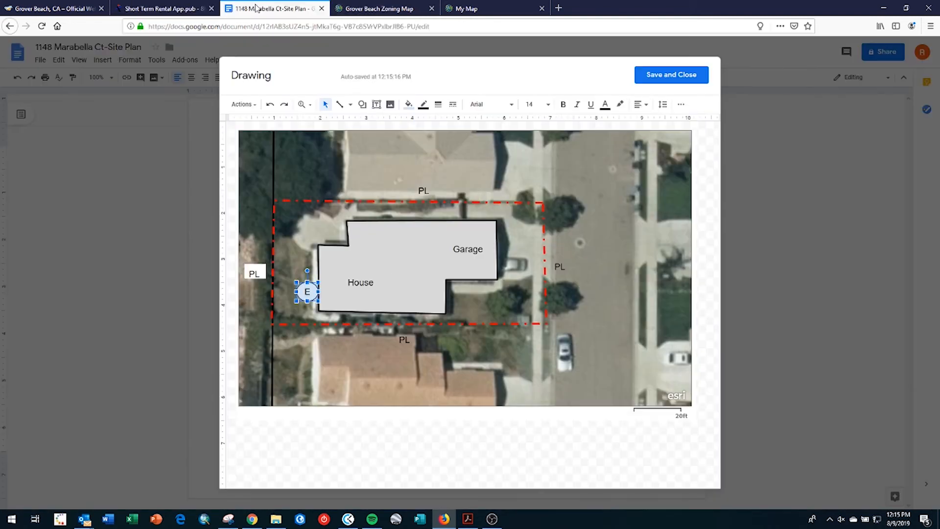
- Draw a triangle labelled 'G' and move it to the house's lower-right corner
click(380, 109)
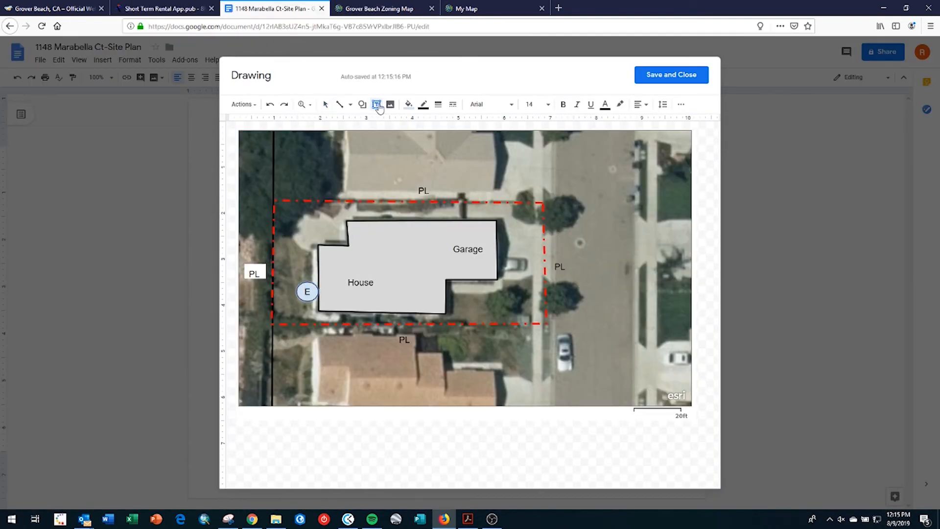
click(362, 104)
mouse_move(373, 123)
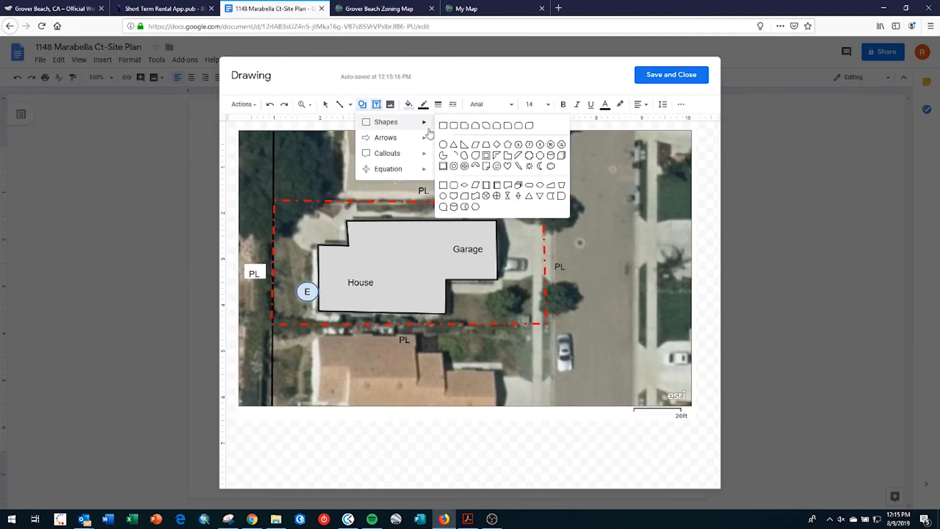
click(450, 146)
drag(460, 186, 480, 169)
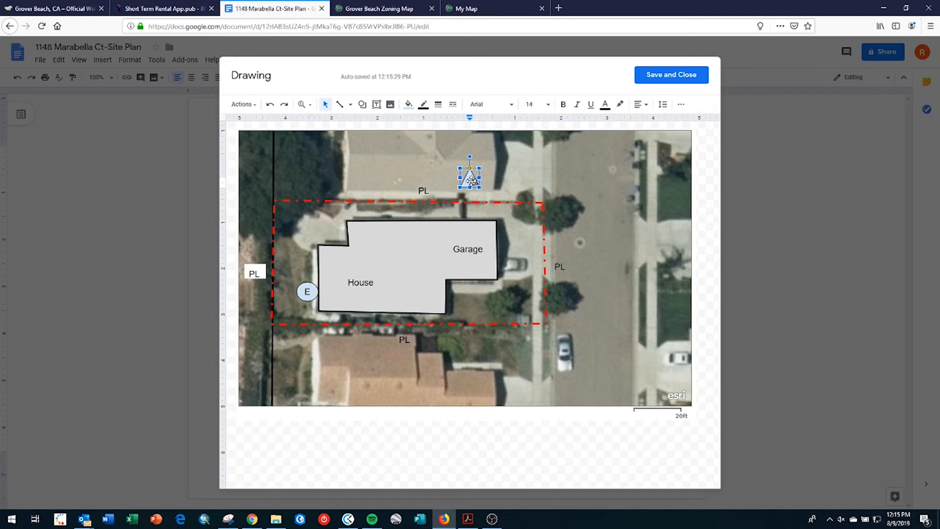
text(G)
drag(479, 187, 484, 190)
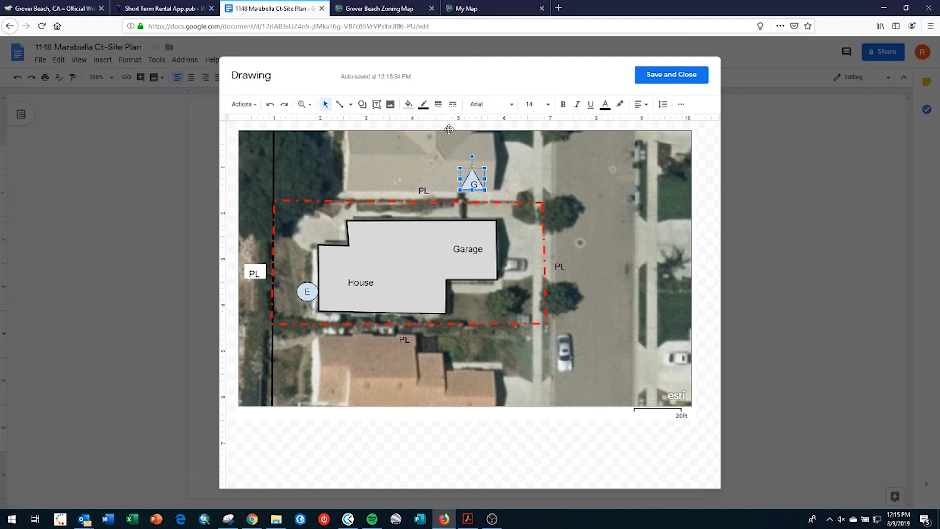
click(640, 104)
click(653, 120)
drag(477, 174, 469, 309)
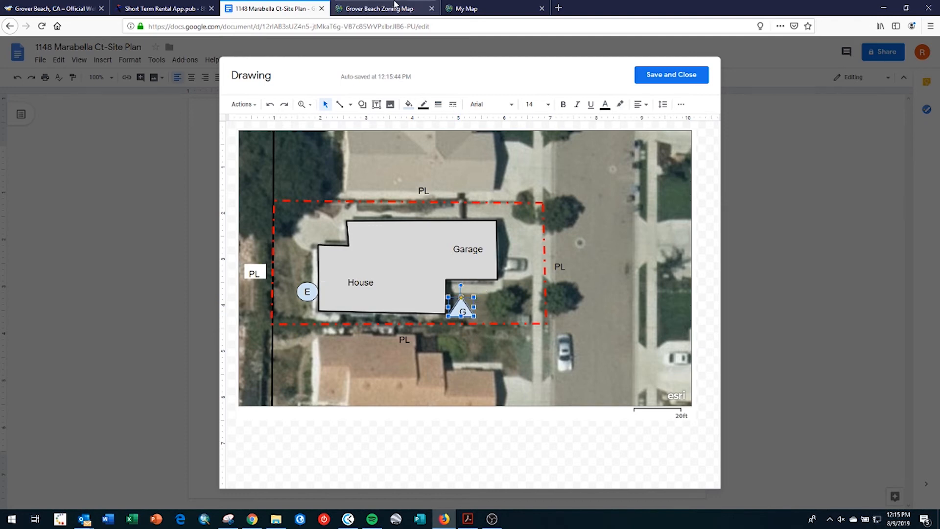
- Compare the G triangle's placement against the example site plan PDF
click(164, 8)
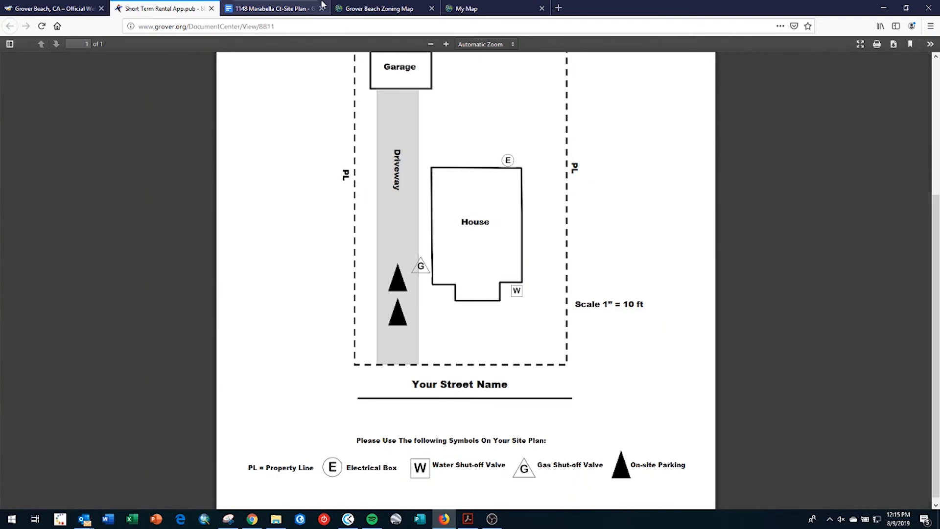
click(270, 9)
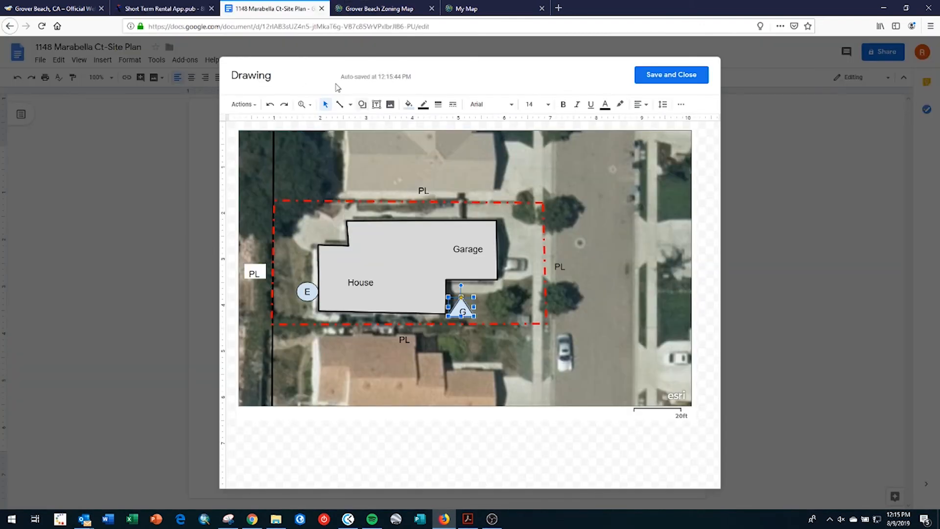
click(164, 9)
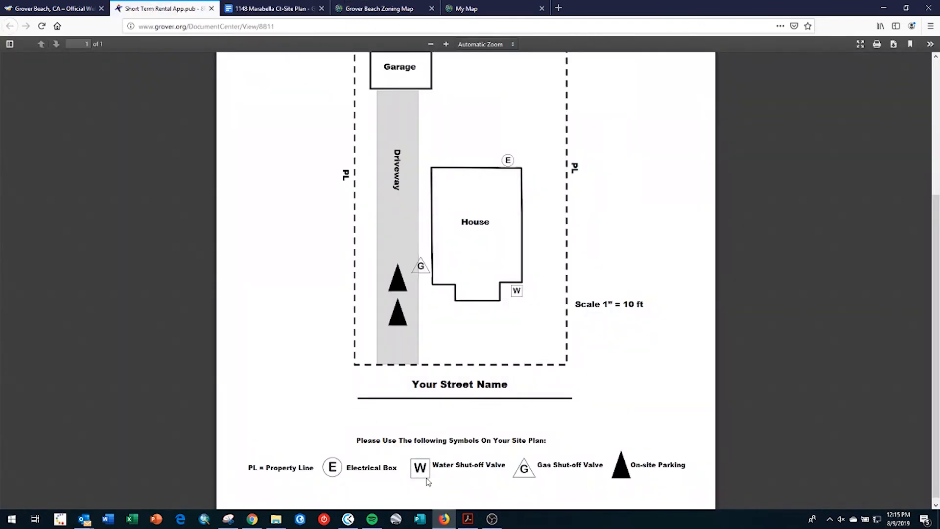
click(260, 11)
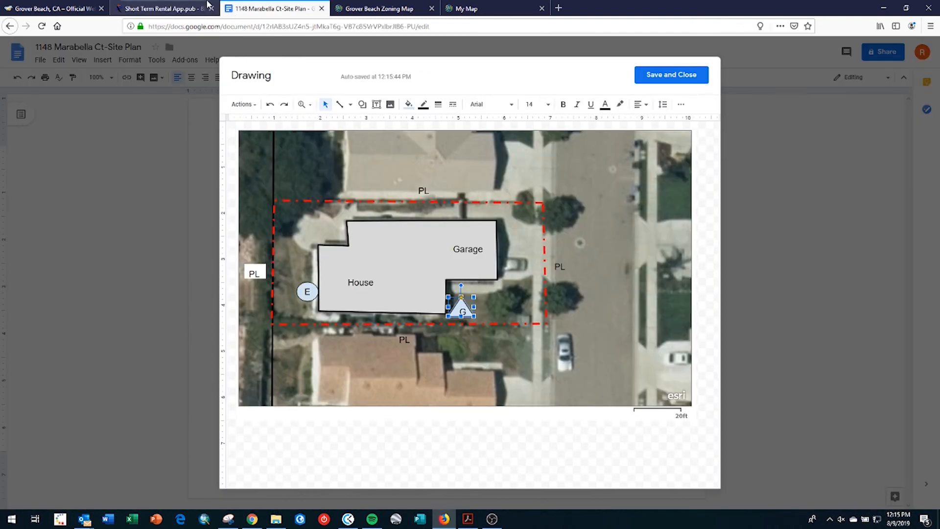
click(194, 11)
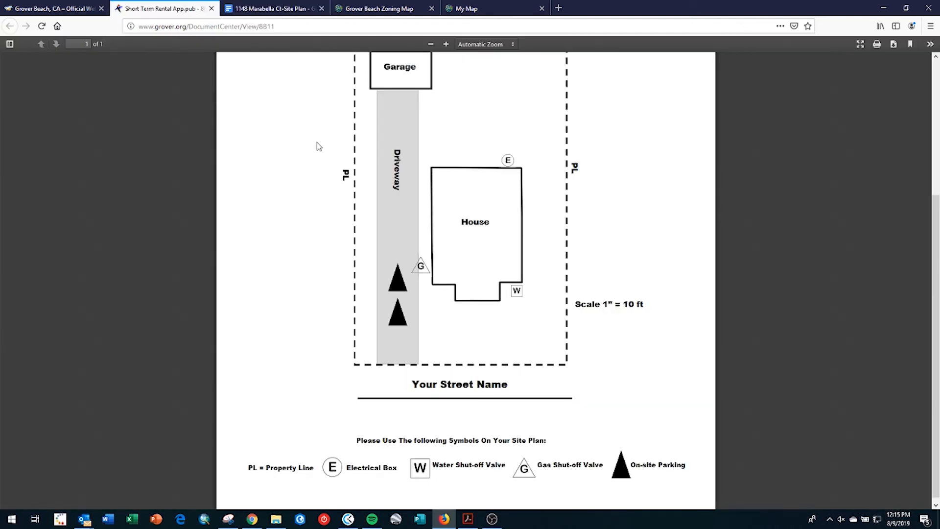
click(294, 10)
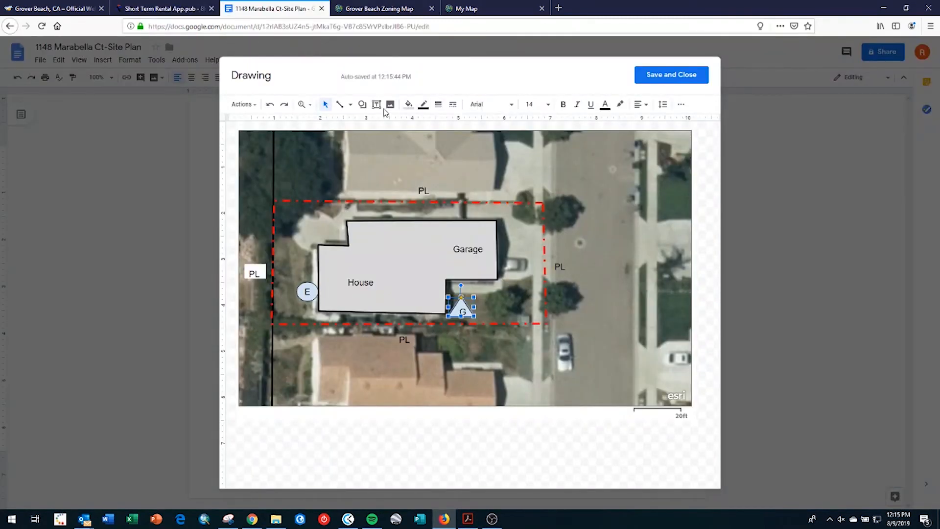
- Draw a small 'W' water box and place it right beside the G triangle
click(363, 104)
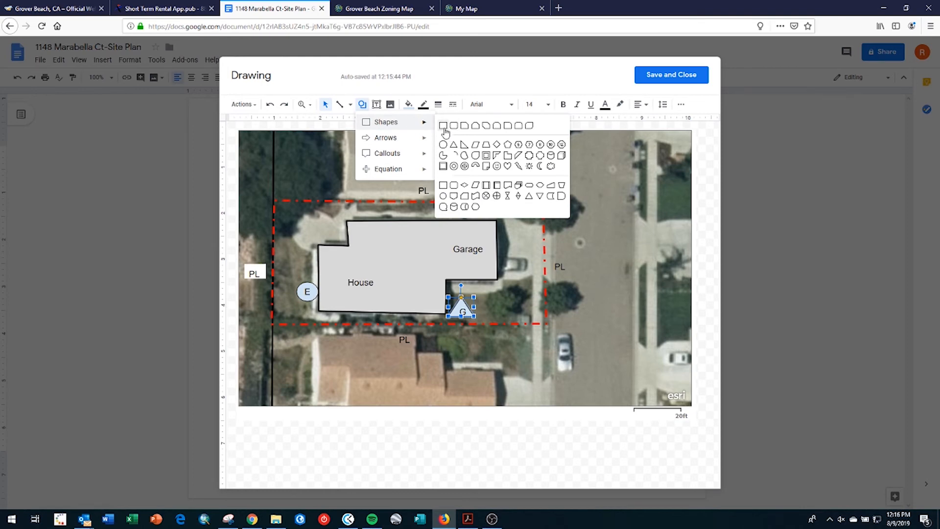
click(444, 126)
drag(452, 154, 471, 174)
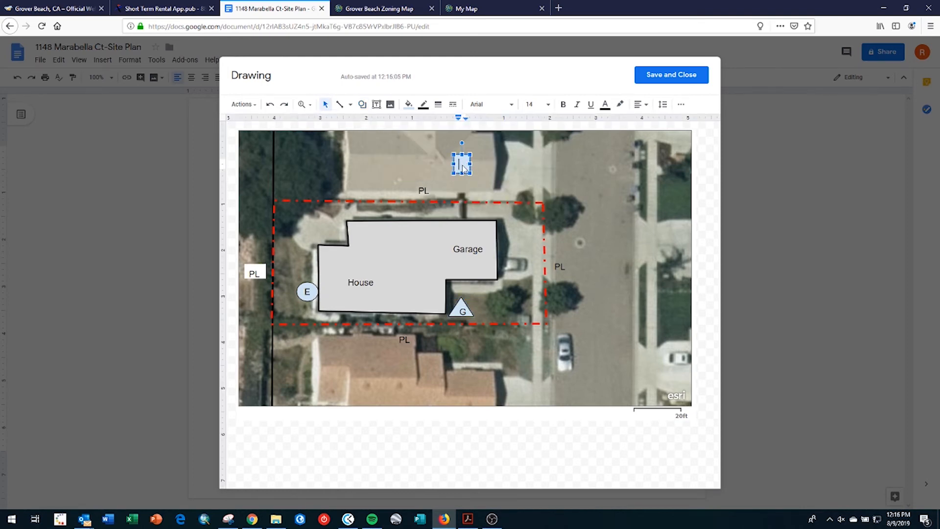
drag(455, 168, 479, 310)
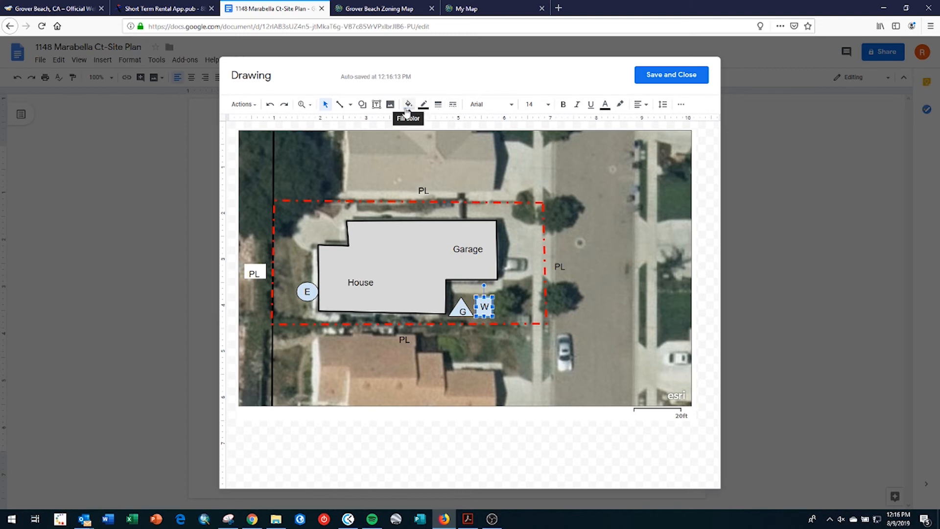
click(362, 105)
- Draw a triangle on the driveway with solid black fill and a transparent border
mouse_move(377, 125)
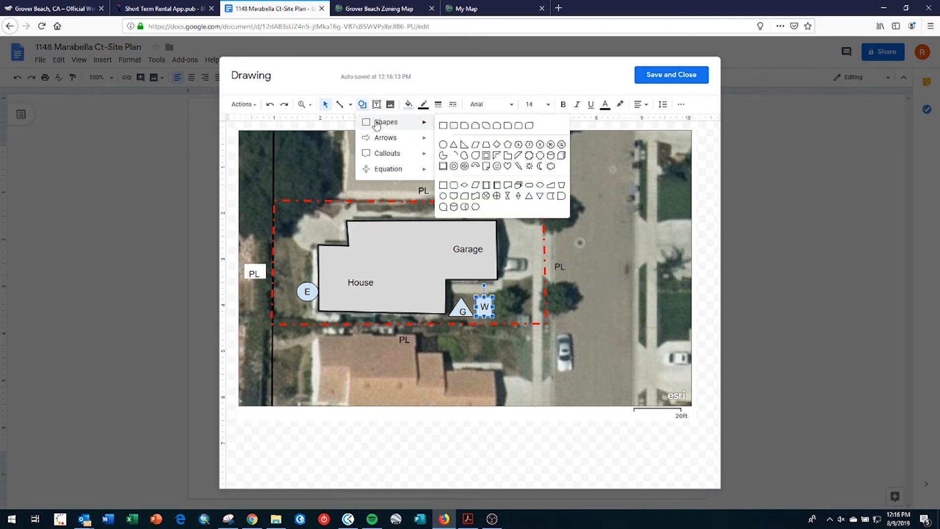
click(454, 145)
drag(499, 185, 515, 153)
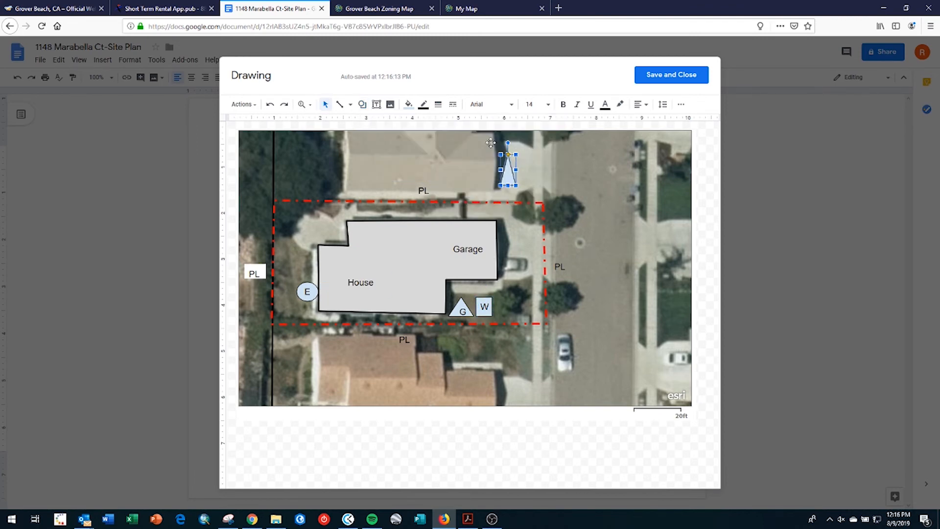
click(409, 103)
click(413, 156)
click(424, 104)
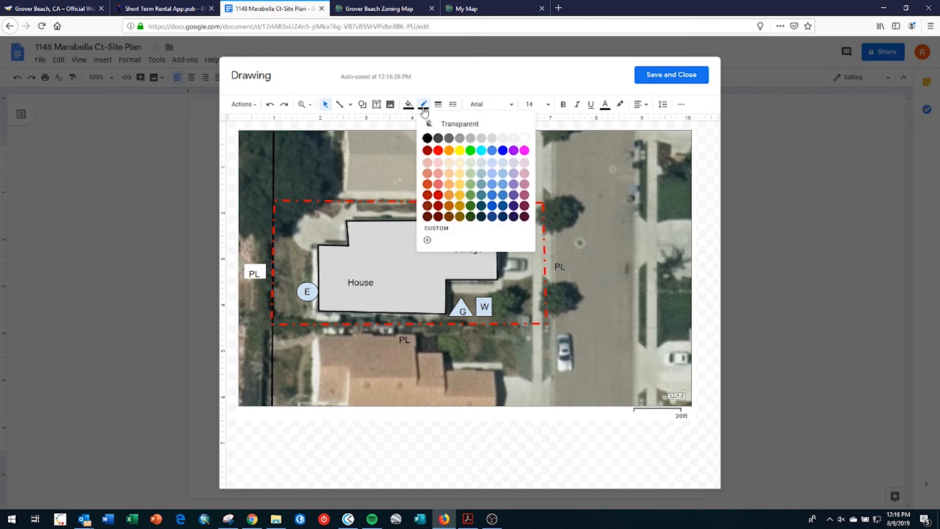
click(461, 125)
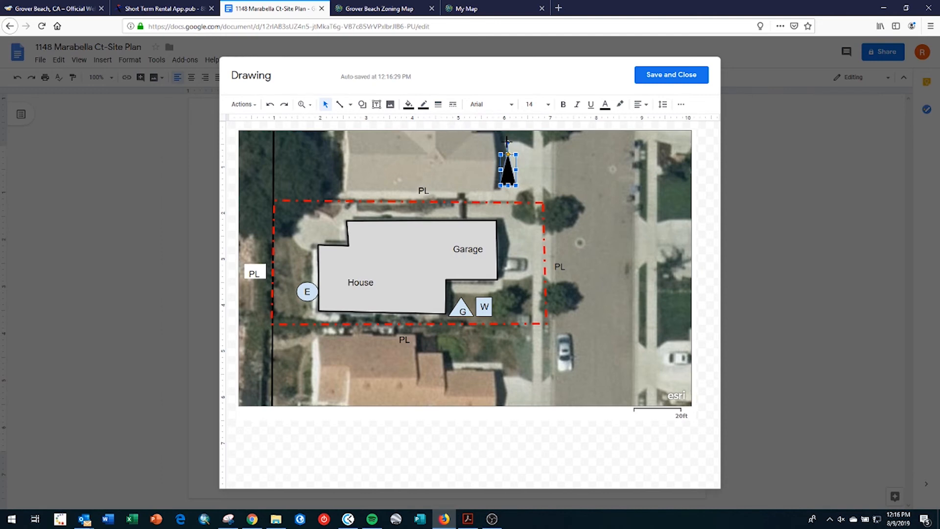
- Rotate the triangle toward the garage, copy it above the first, and save the drawing into the document
drag(508, 143, 524, 239)
drag(523, 242, 522, 243)
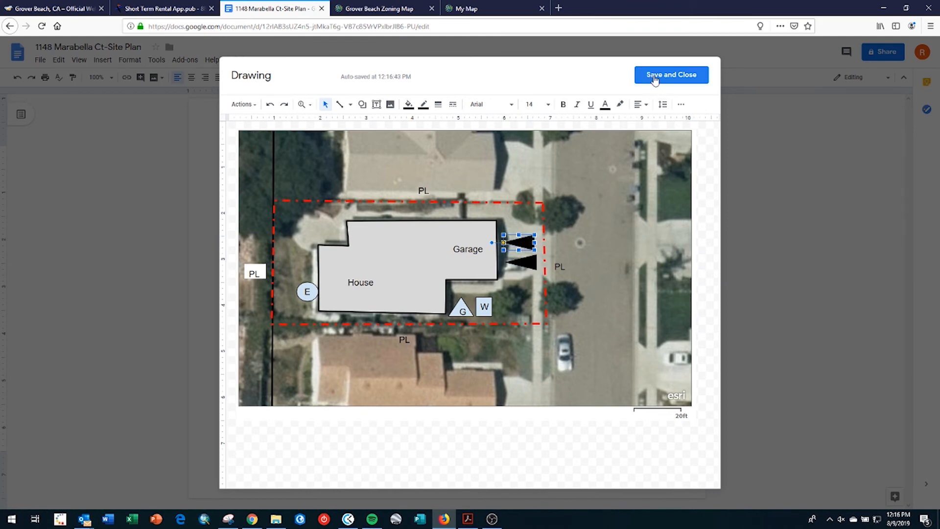
click(654, 79)
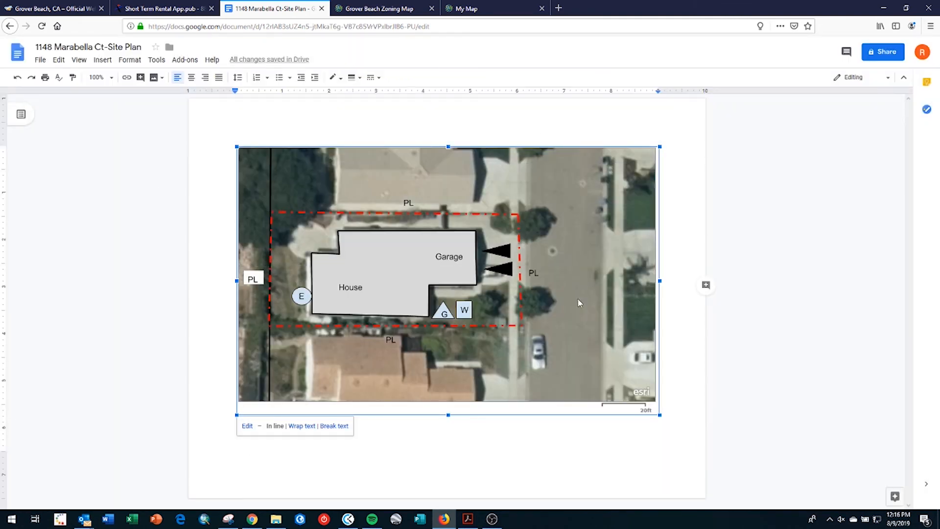
click(41, 60)
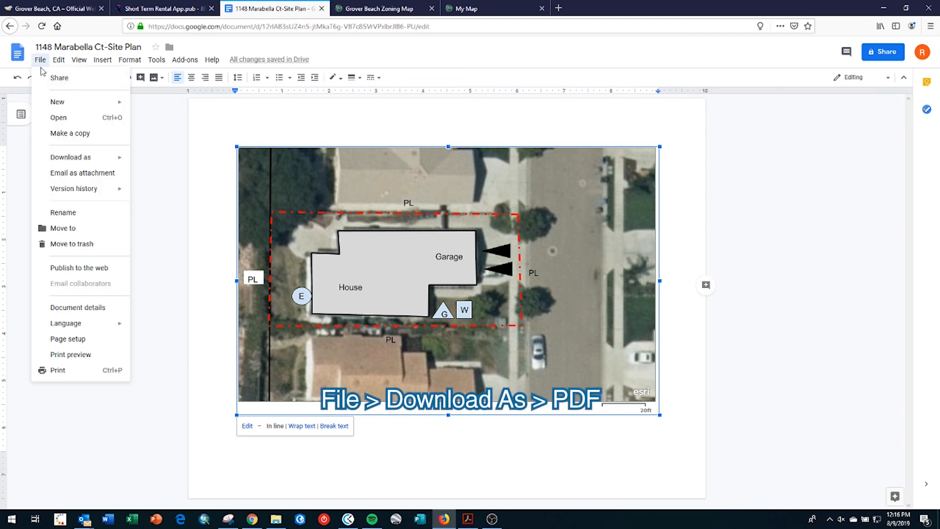
mouse_move(82, 161)
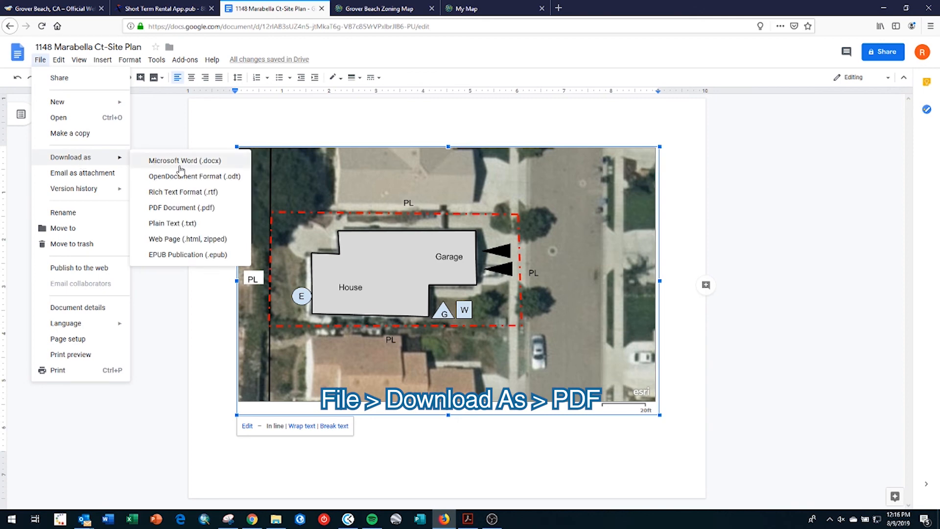
click(209, 211)
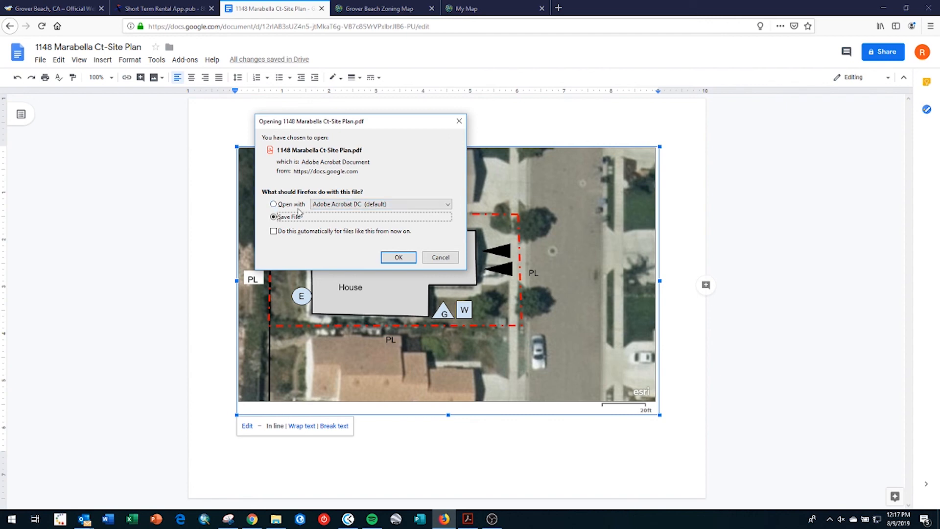
click(398, 259)
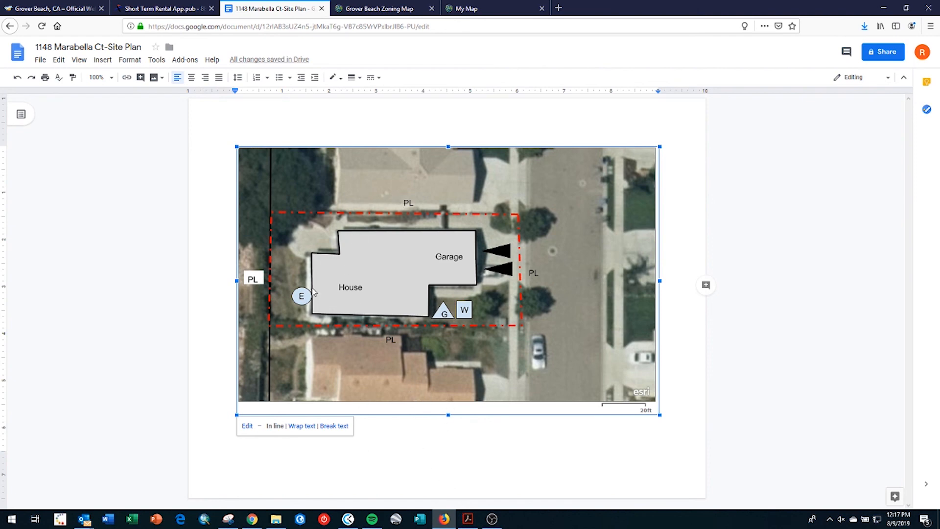
- Print the site plan to PDF, choose Save File in Firefox, then return to the Docs home page
click(41, 61)
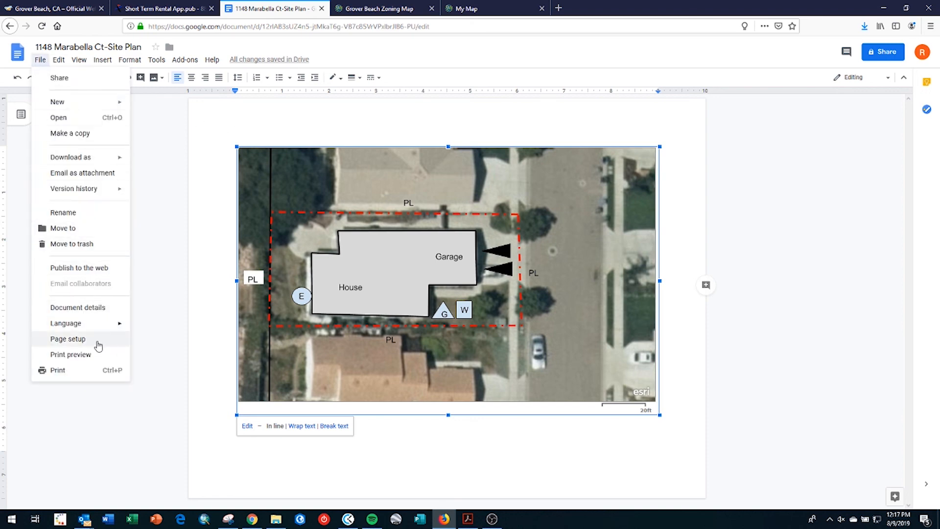
click(95, 376)
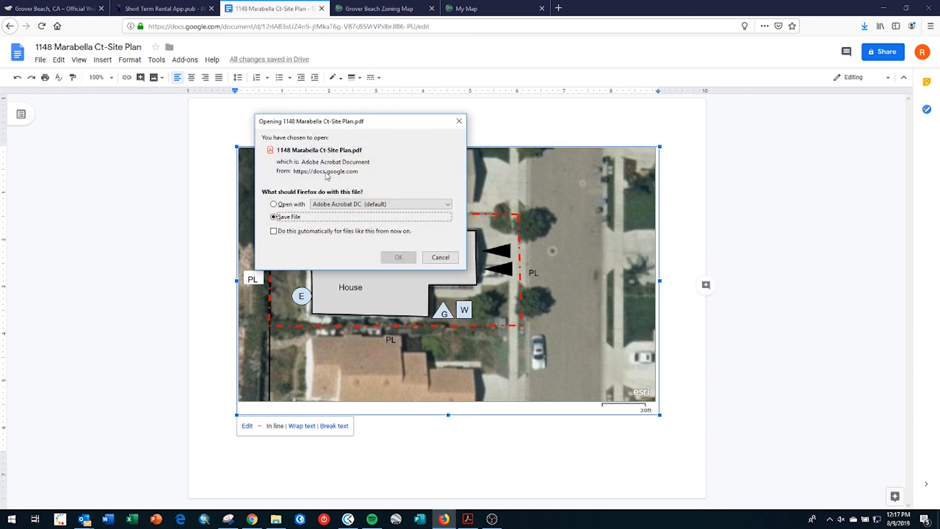
click(362, 205)
click(362, 206)
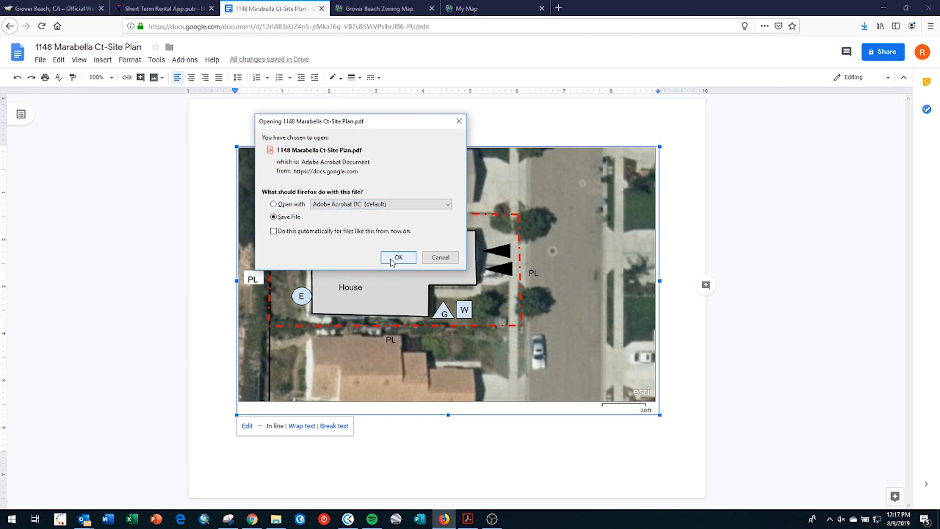
click(392, 205)
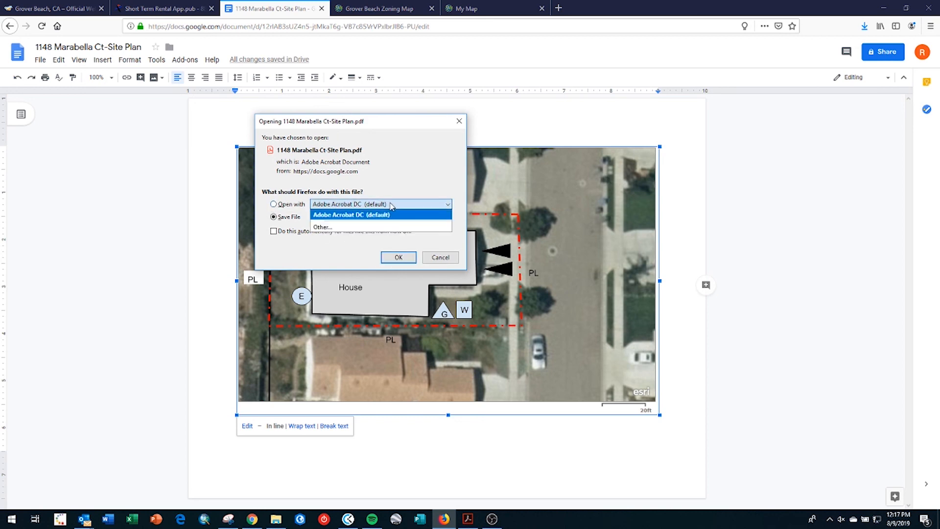
click(392, 205)
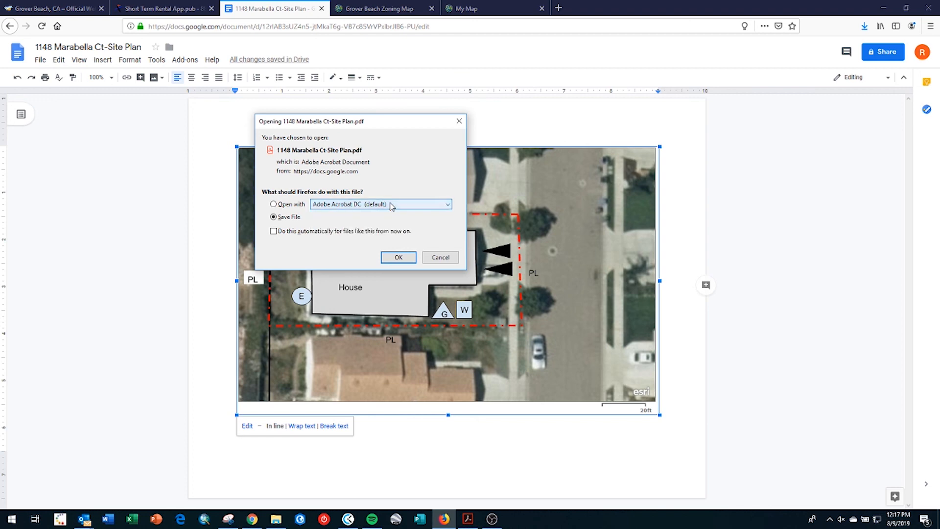
click(398, 258)
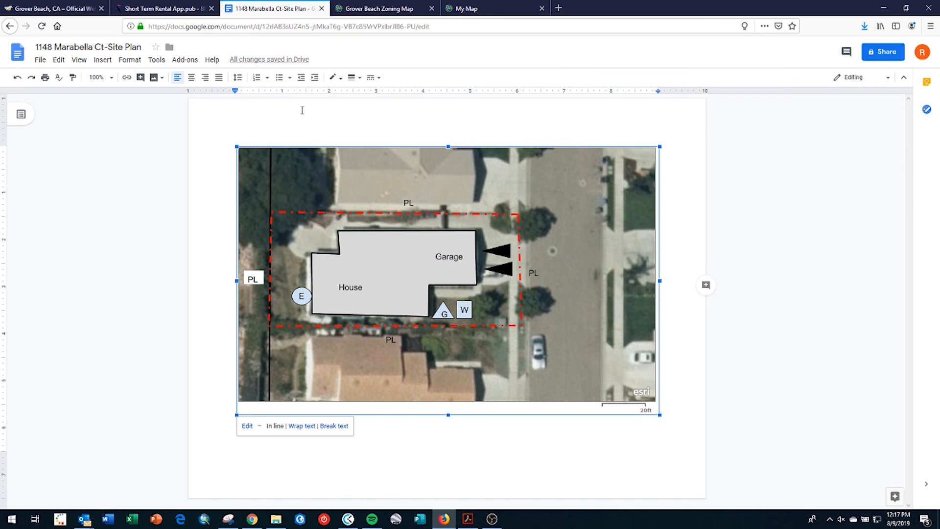
click(20, 55)
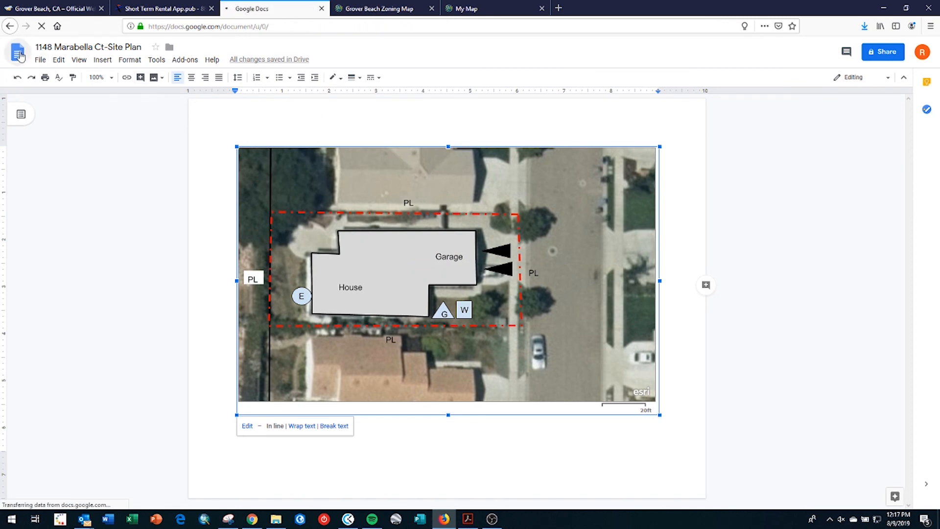